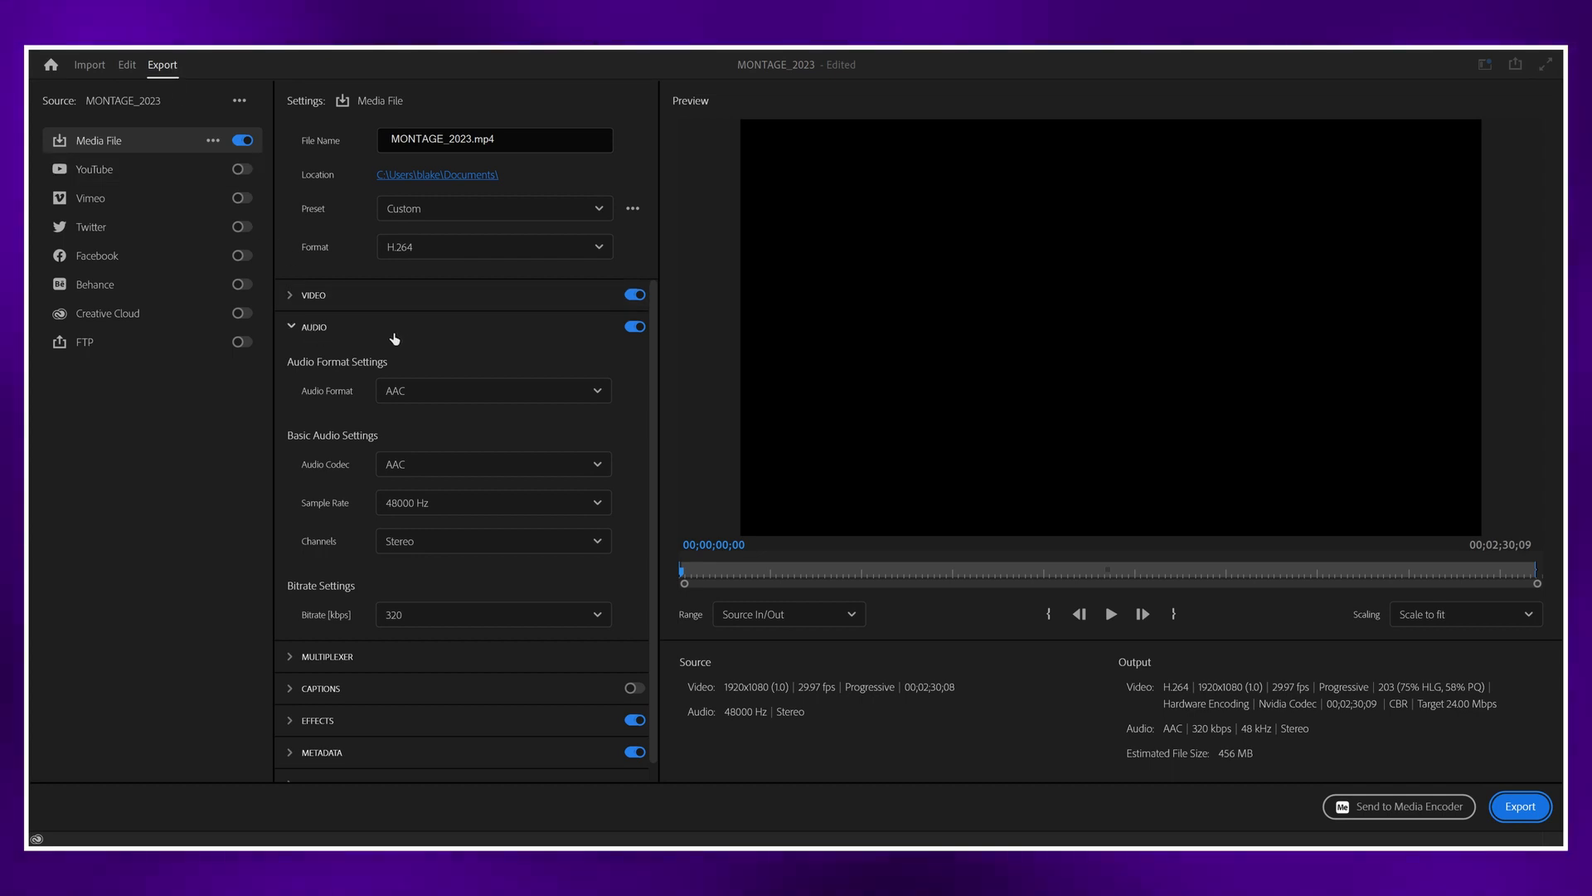
Step: Set the export location to the OUTPUTS folder inside MONTAGE_2023 on the STORAGE 1 (F:) drive, keeping the file name MONTAGE_2023
click(315, 327)
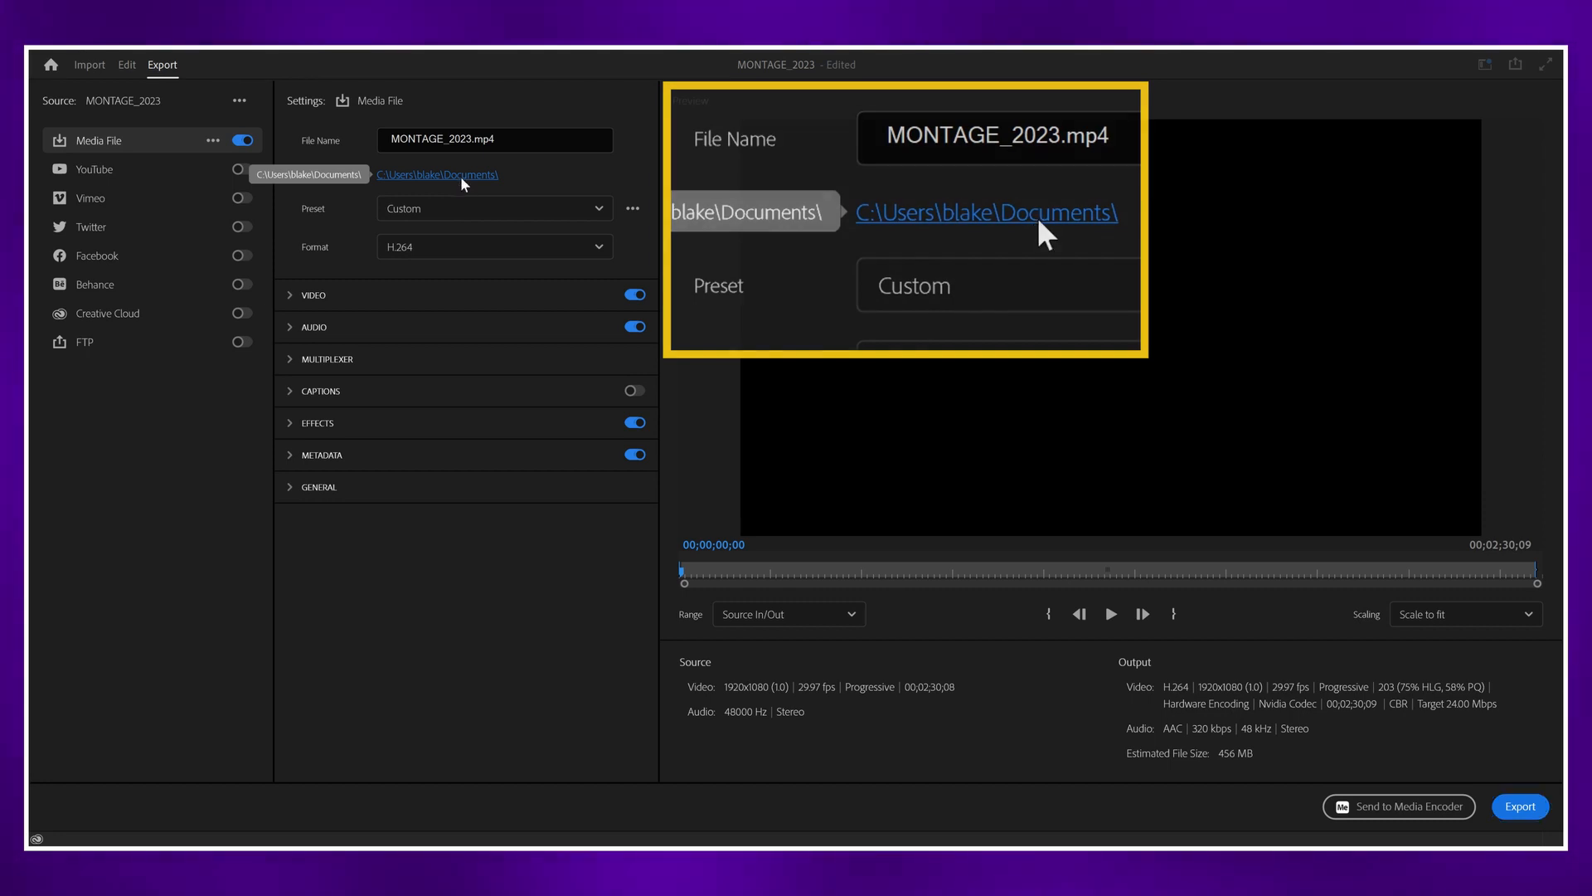
click(462, 176)
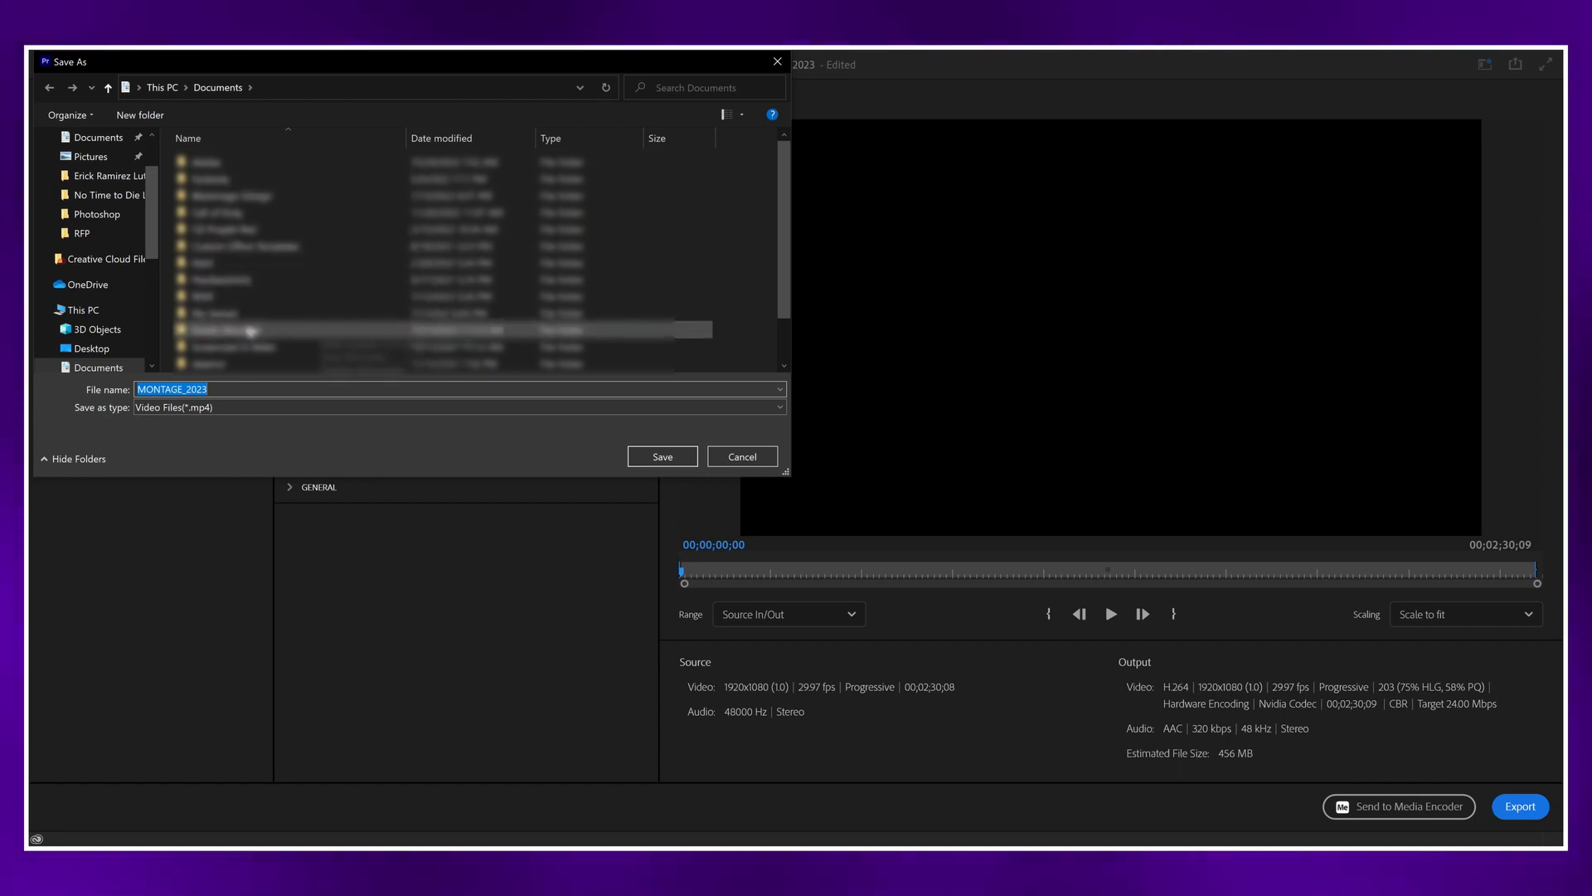
scroll(117, 305, down, 2)
scroll(119, 300, down, 3)
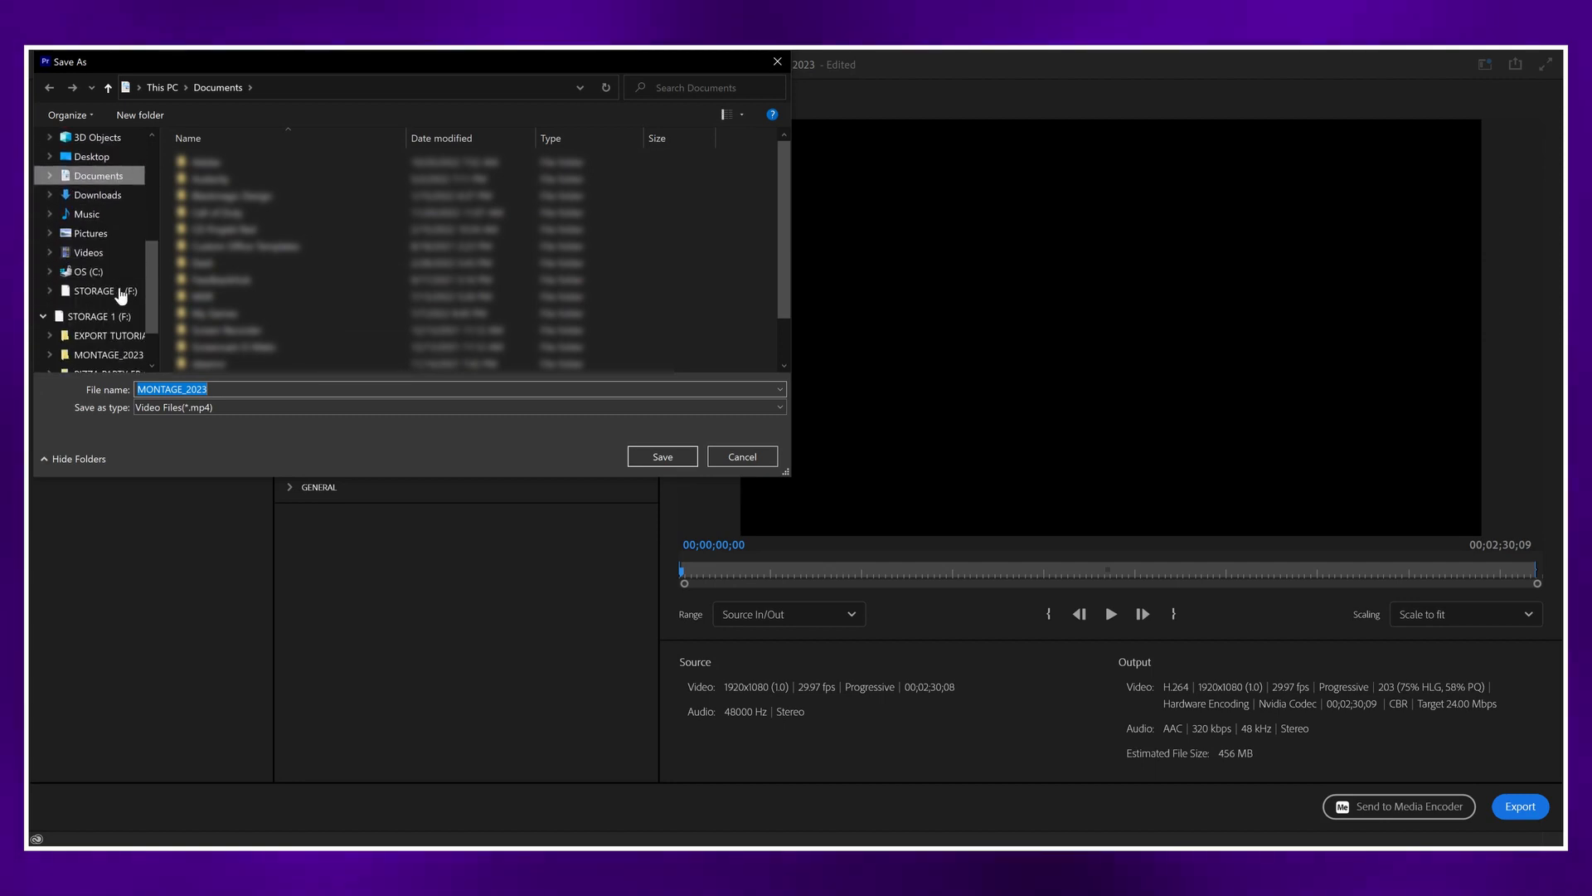
click(115, 294)
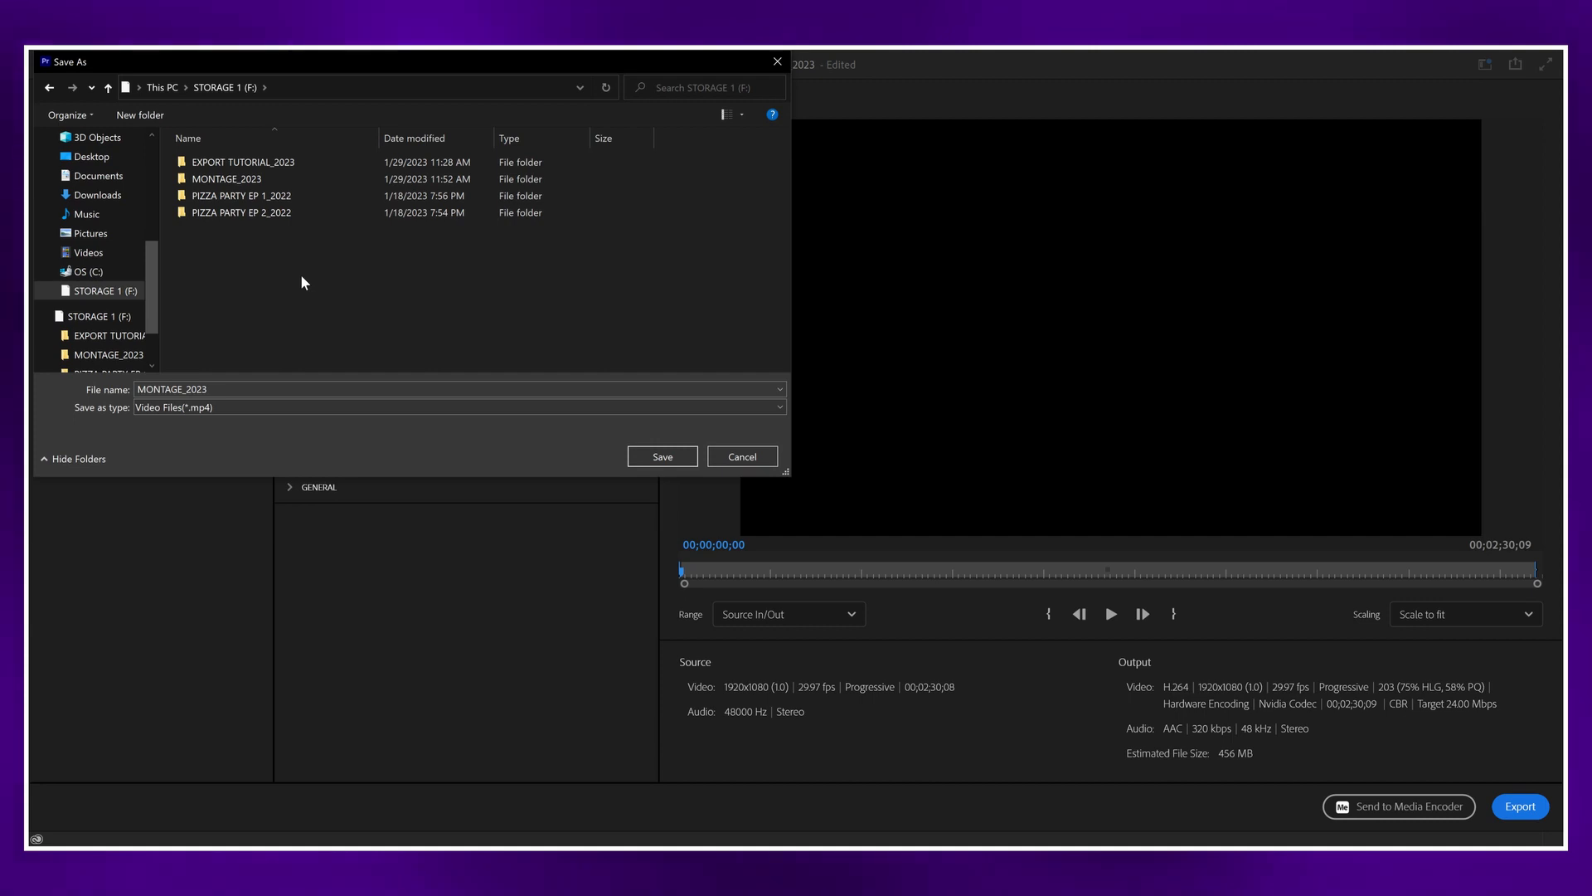
double_click(274, 179)
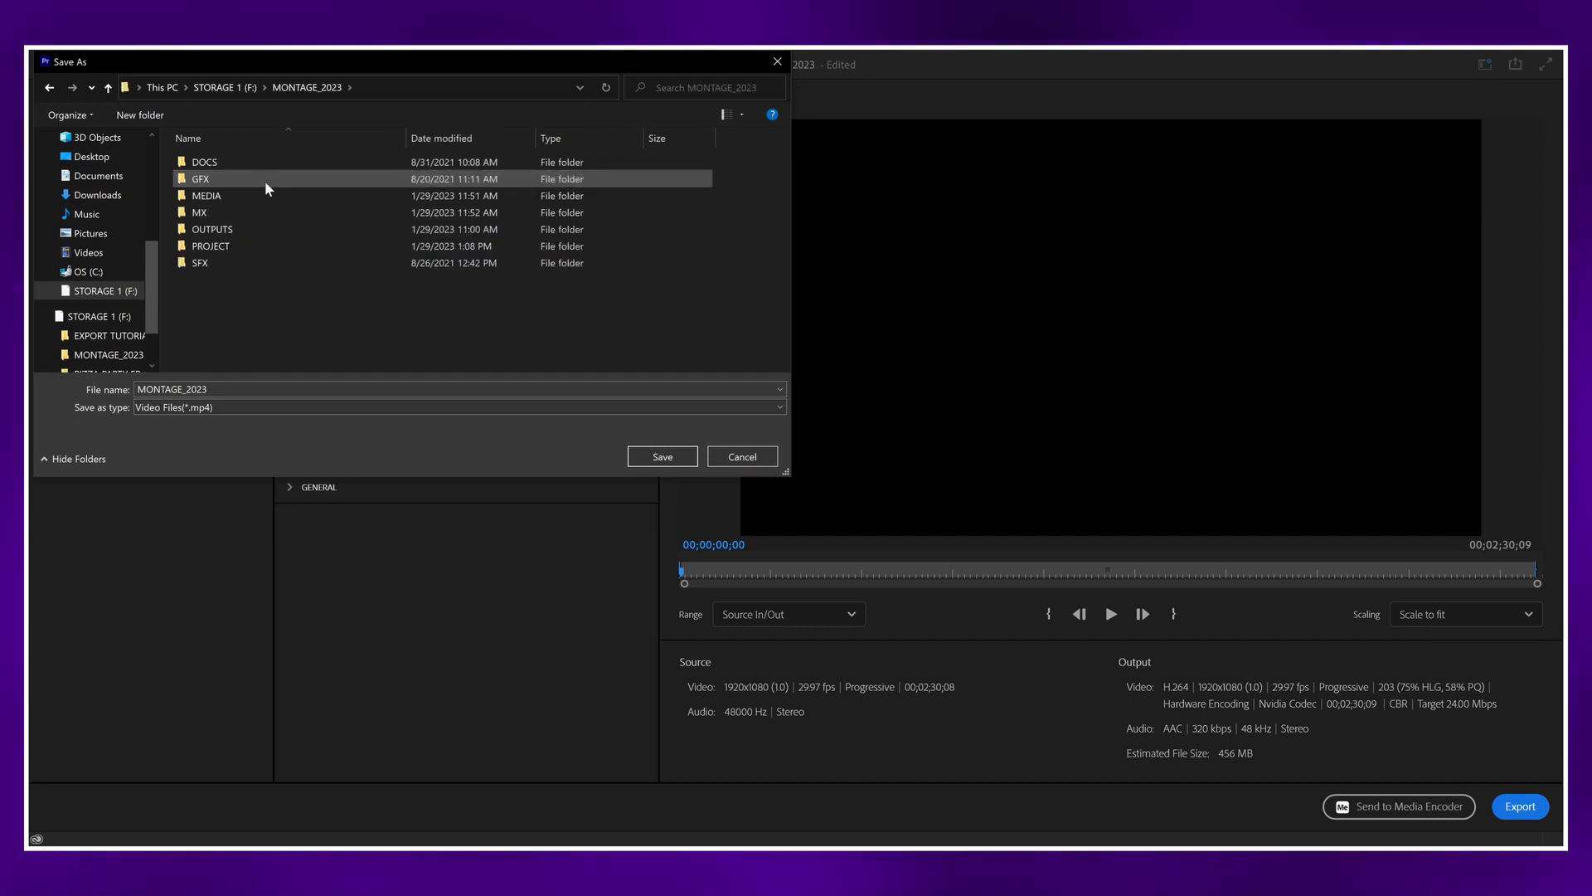
double_click(274, 230)
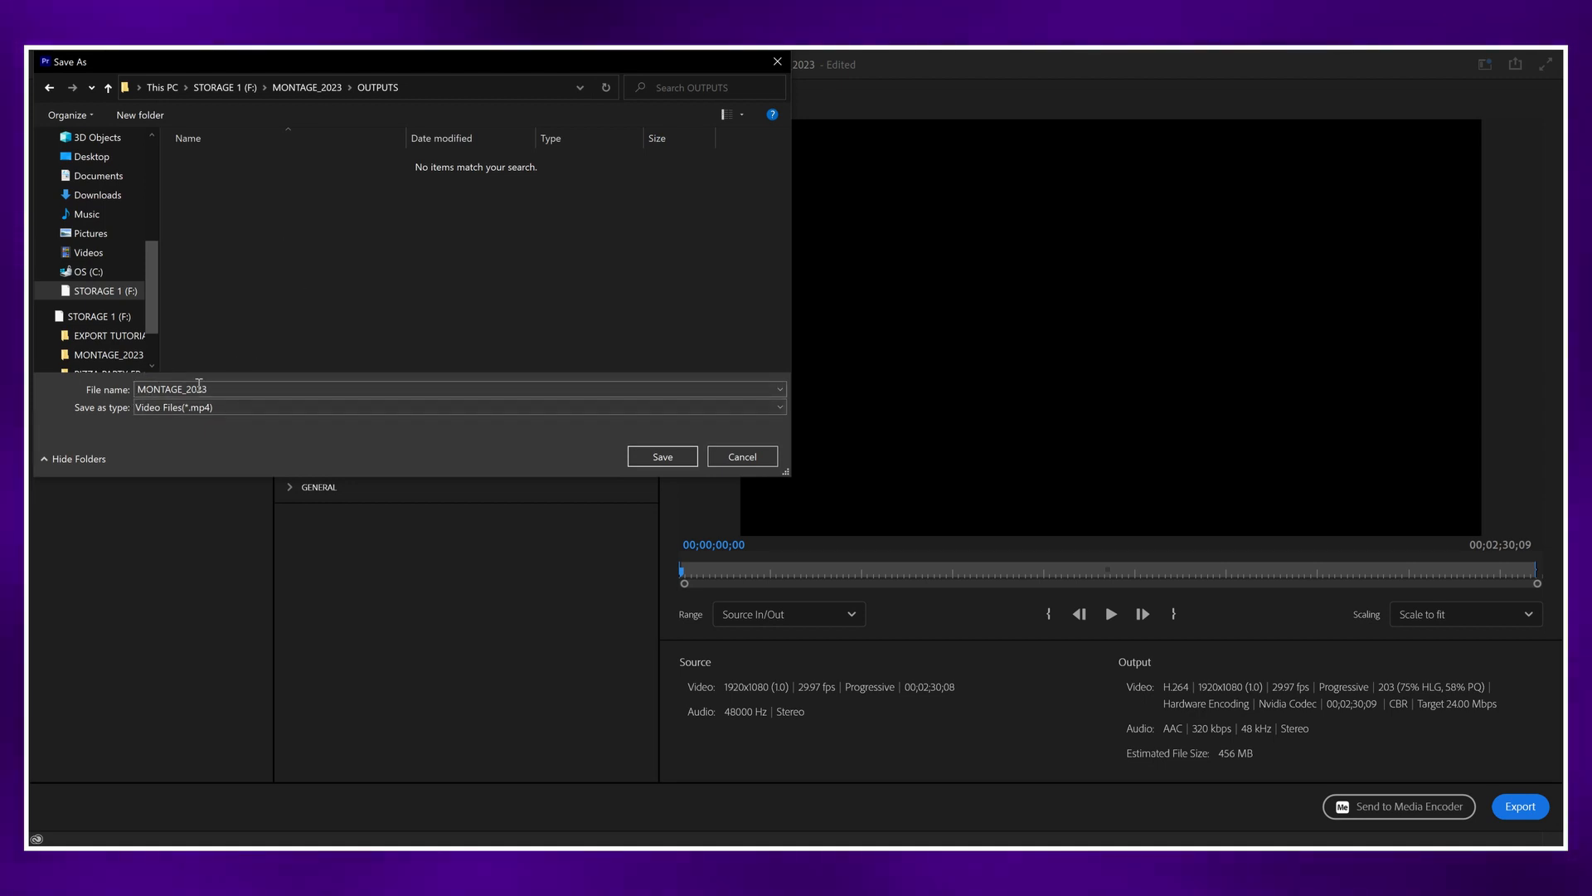
click(664, 457)
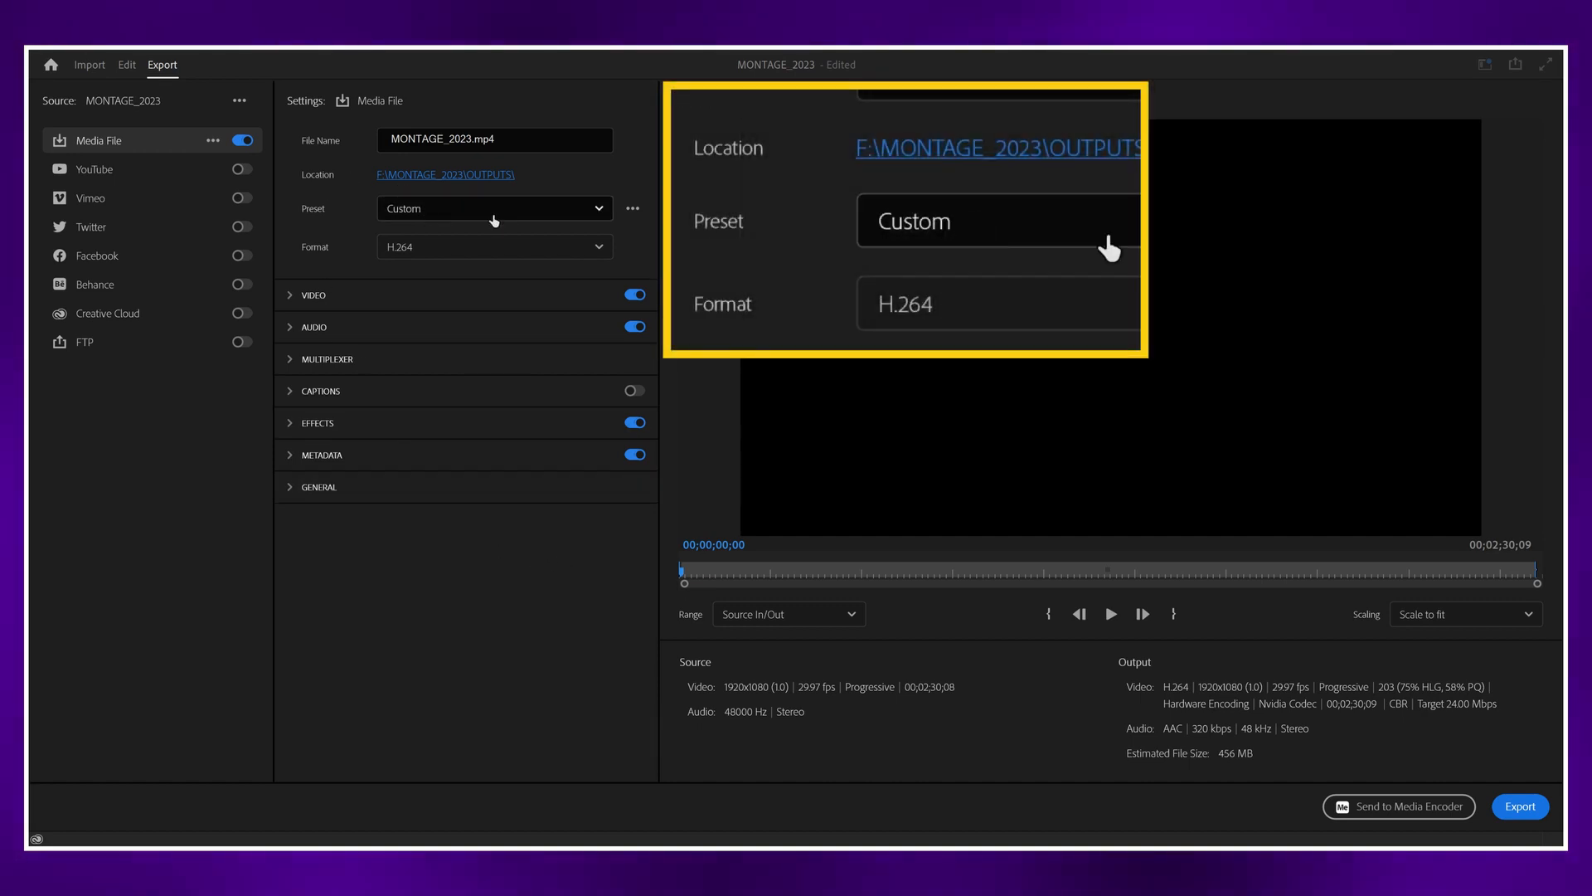
Step: Choose the High Quality 1080p HD preset and H.264 as the export format
click(473, 214)
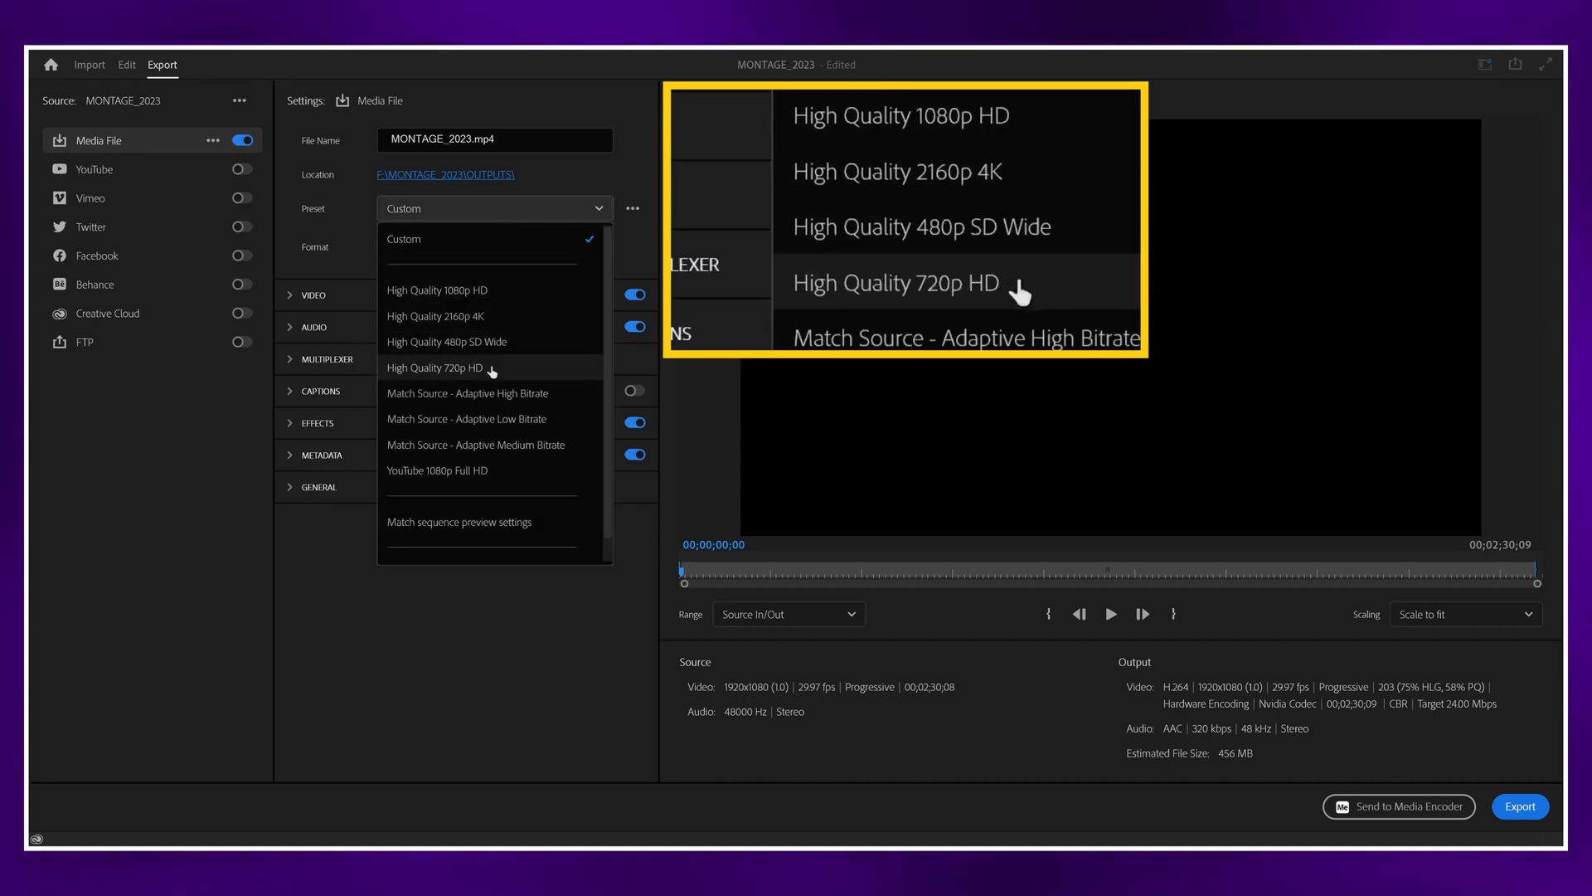
click(510, 290)
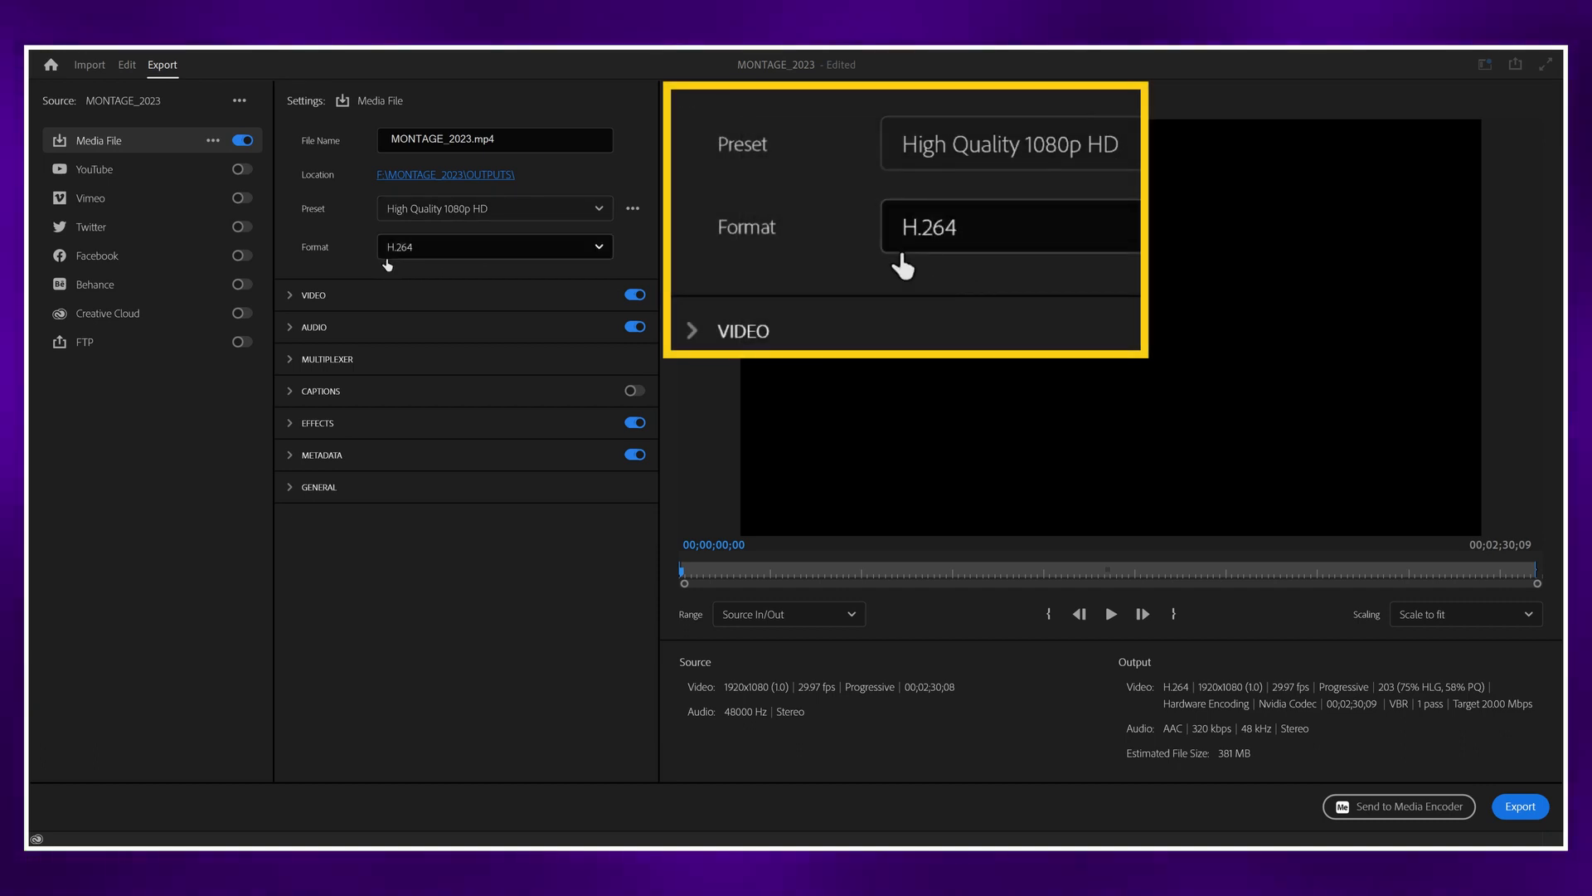
click(431, 249)
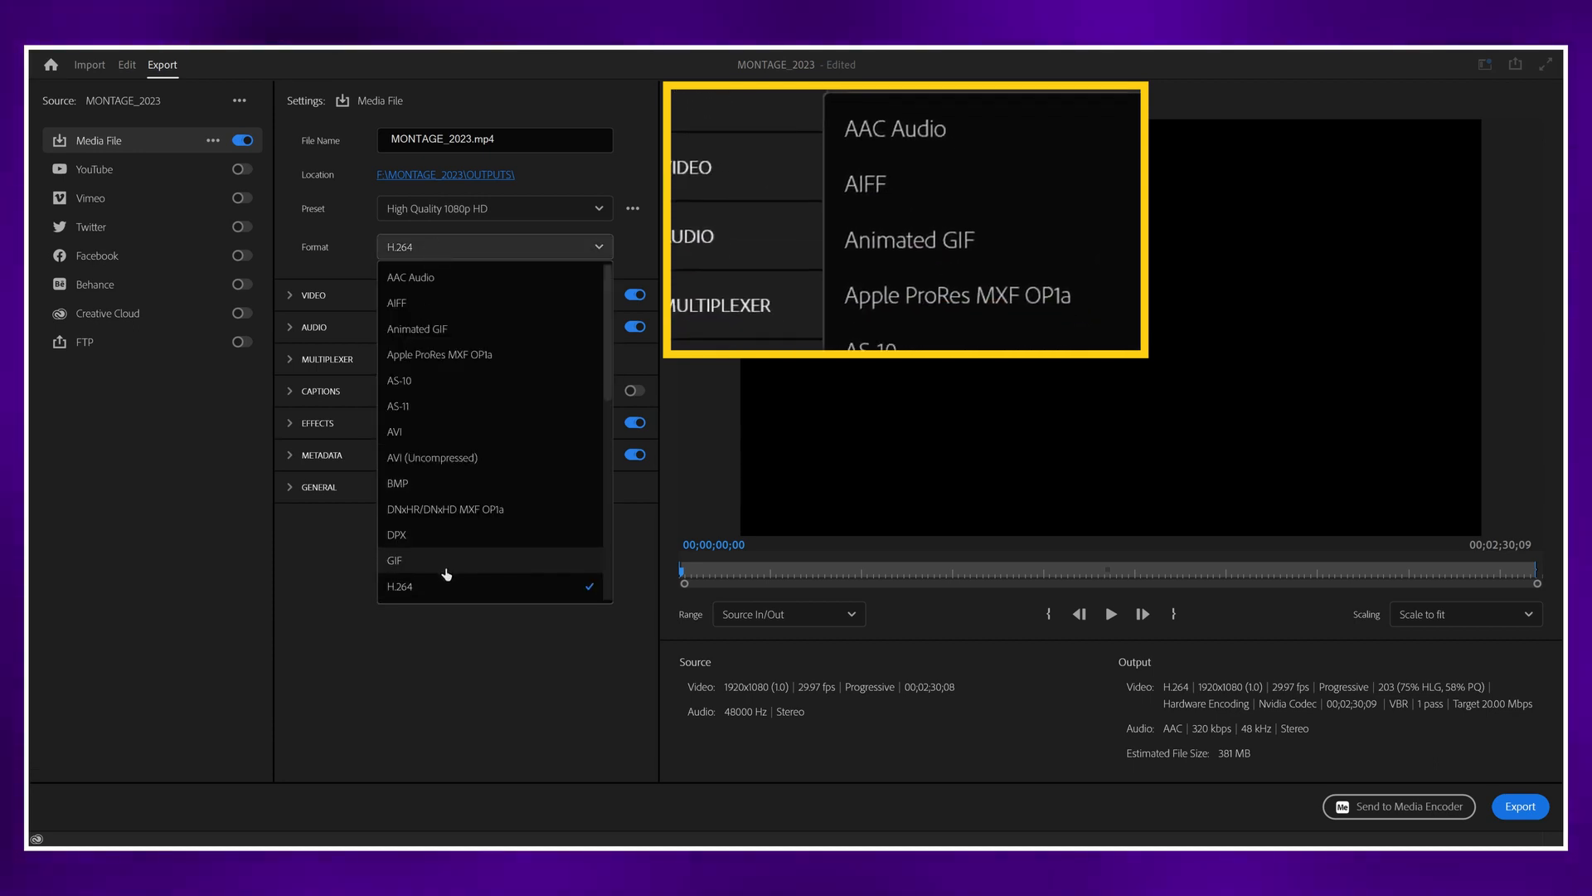
scroll(444, 569, down, 3)
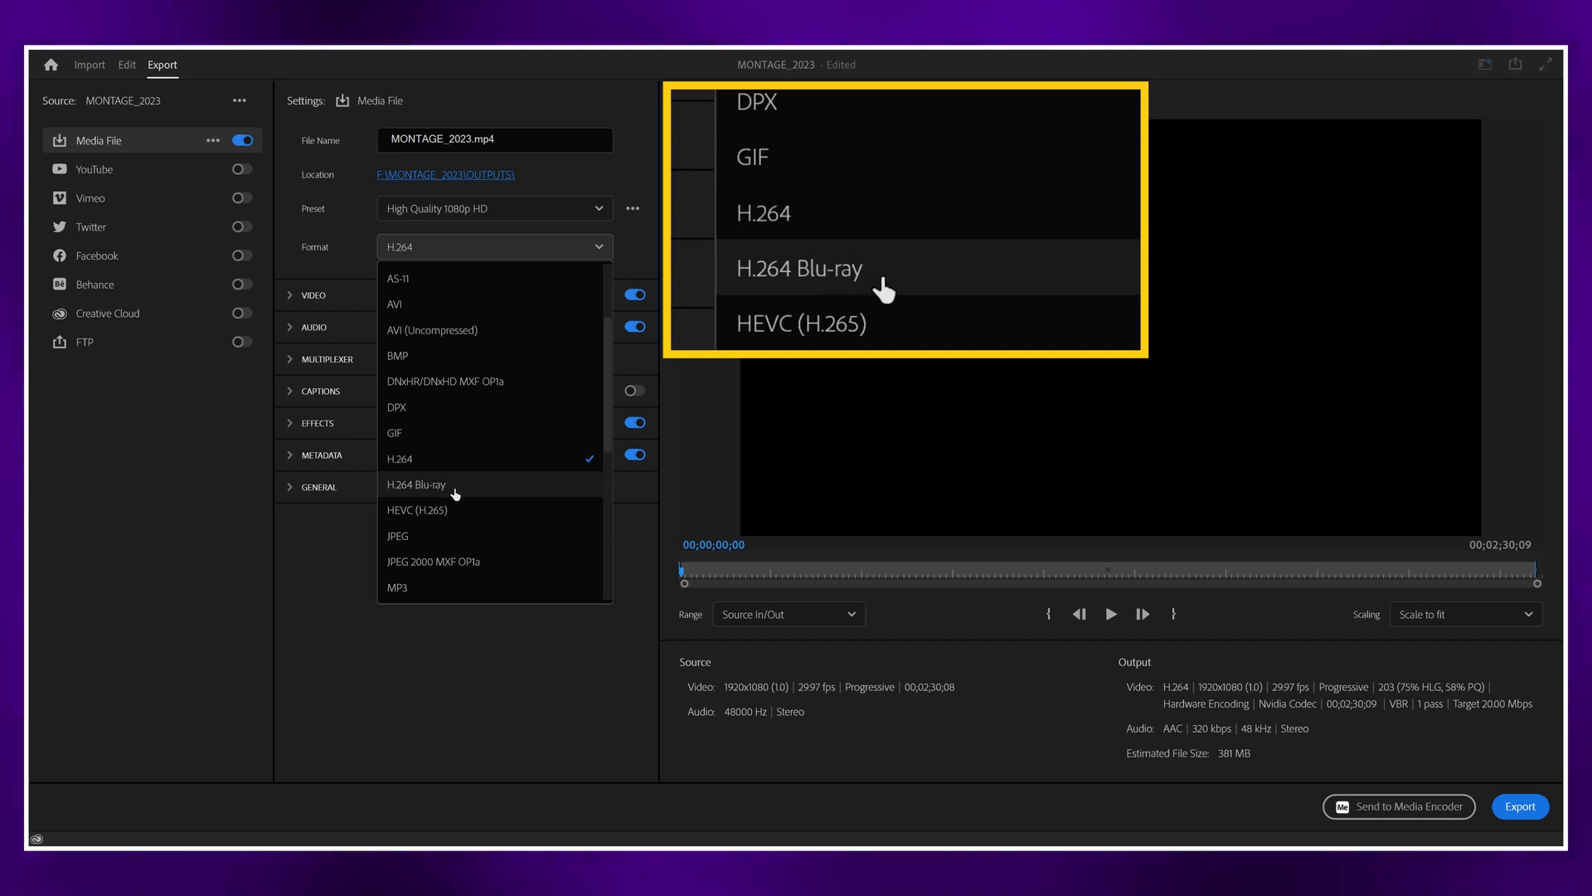
click(422, 461)
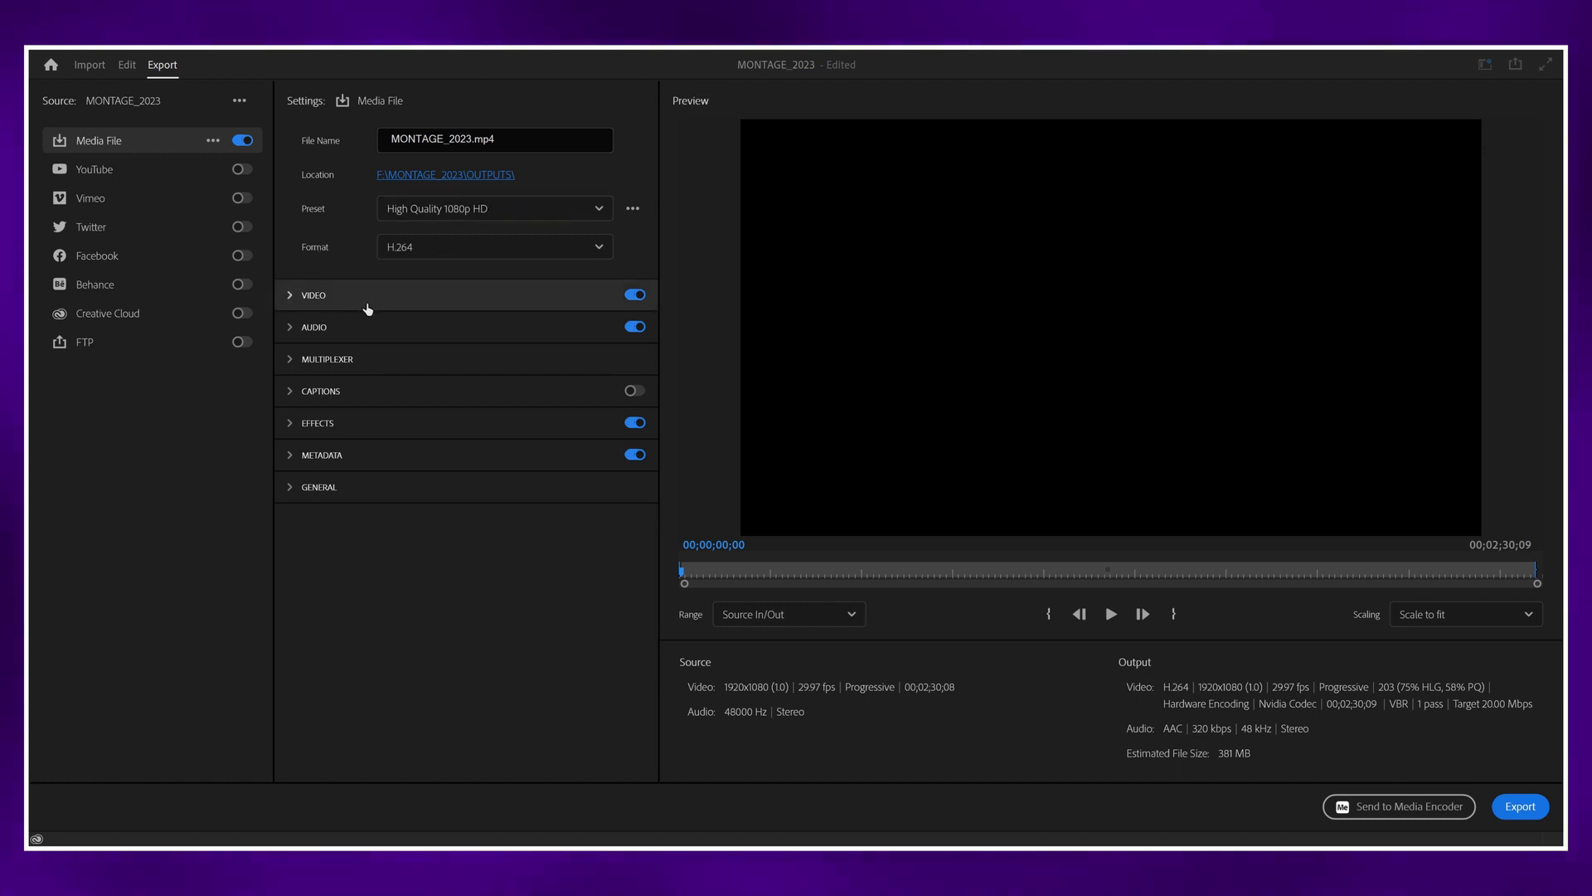
Step: Enable Render at Maximum Depth and Use Maximum Render Quality in the additional basic video settings
click(290, 297)
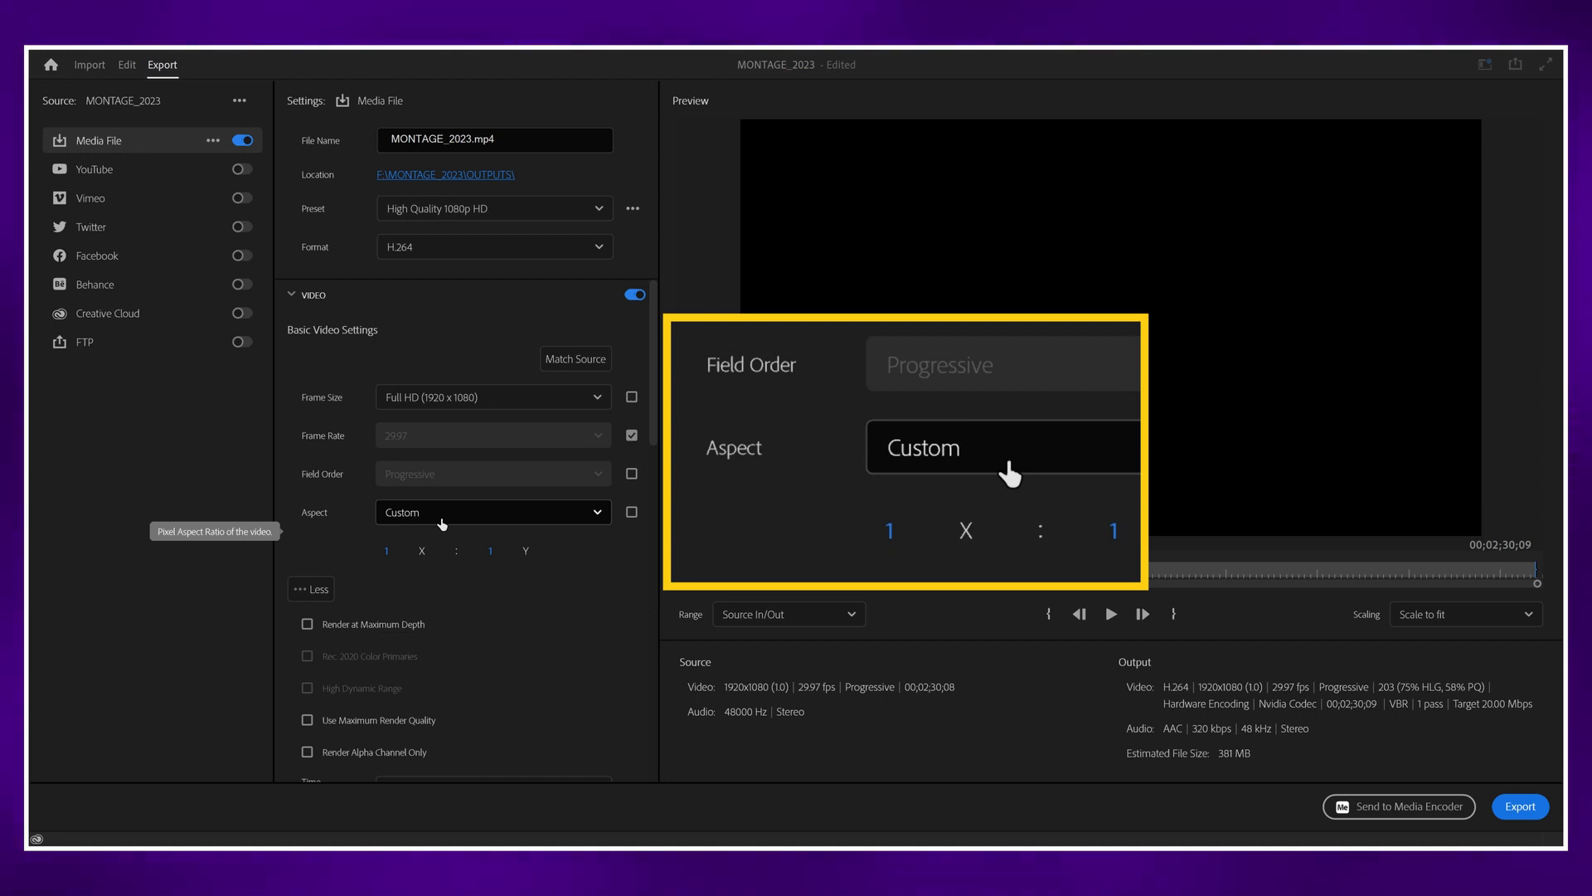
click(312, 589)
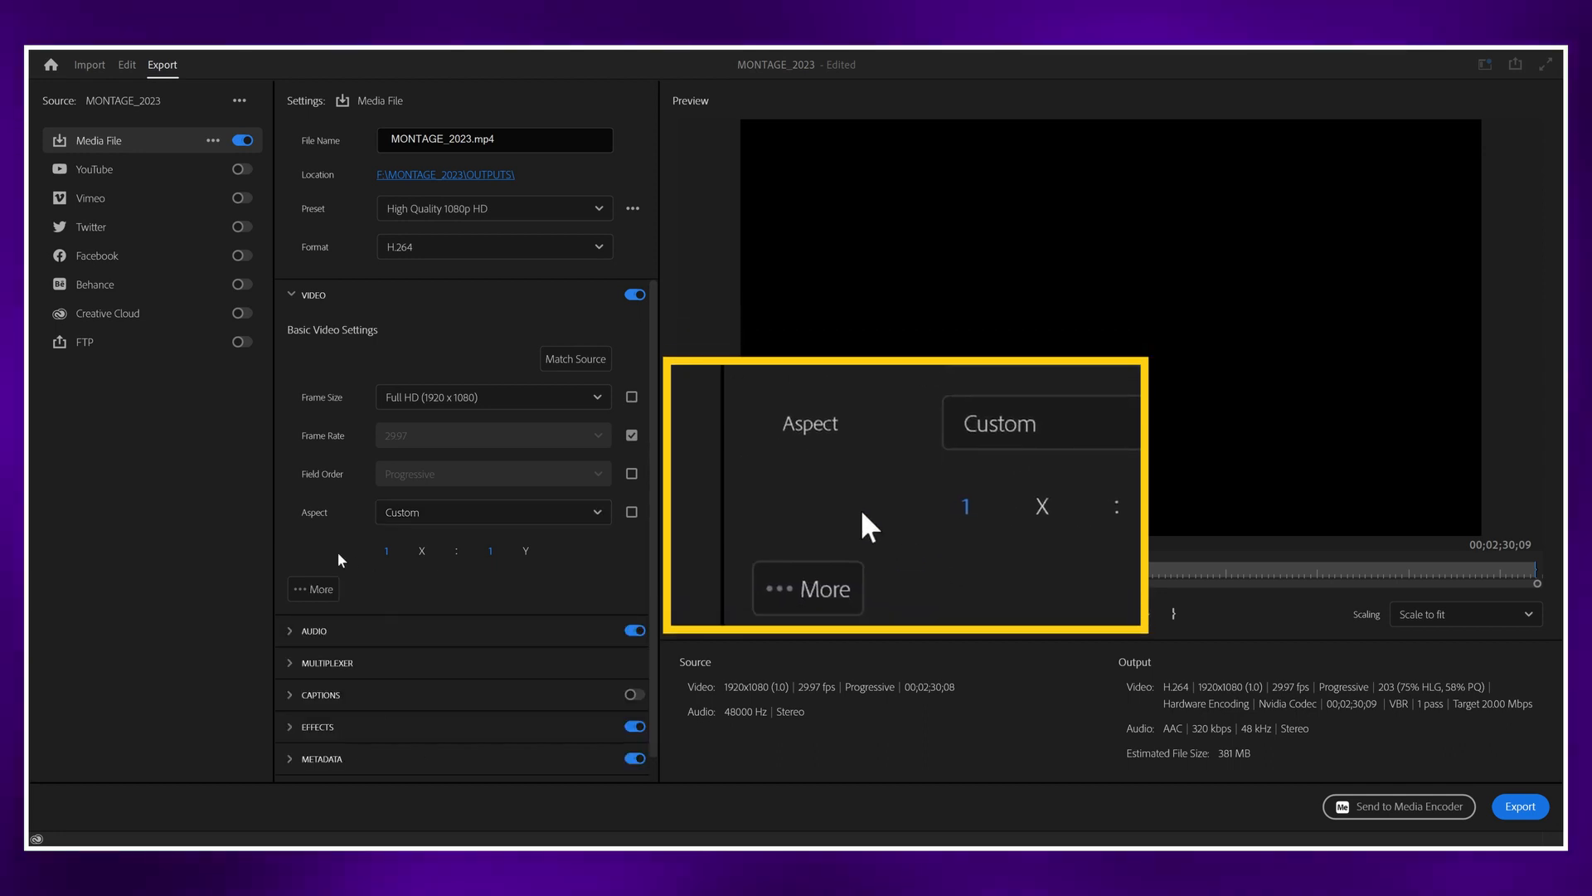
click(302, 592)
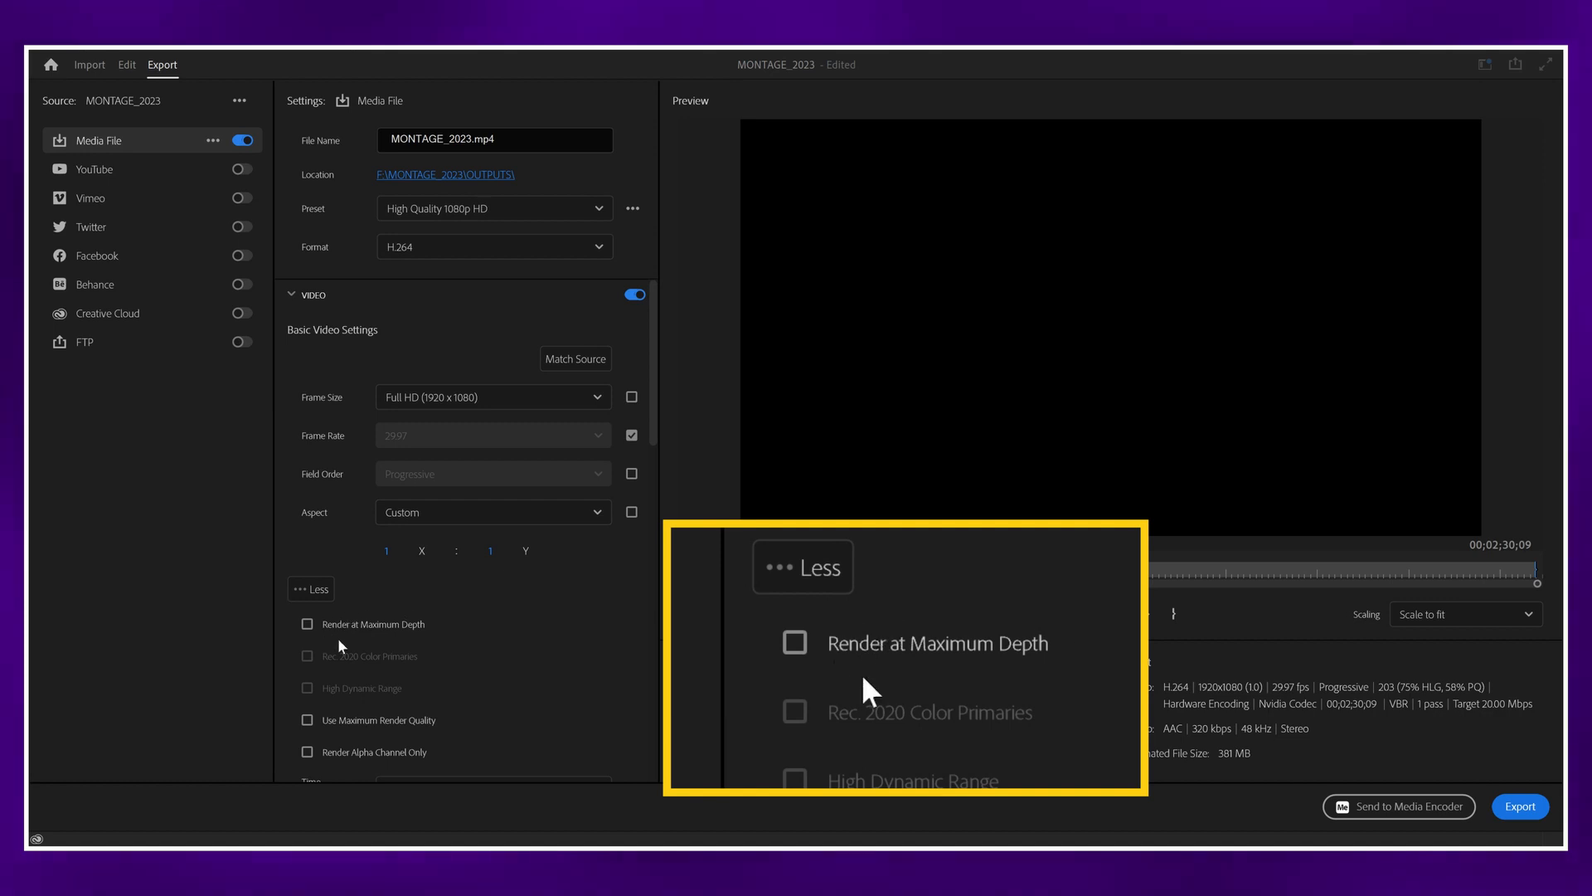
click(305, 625)
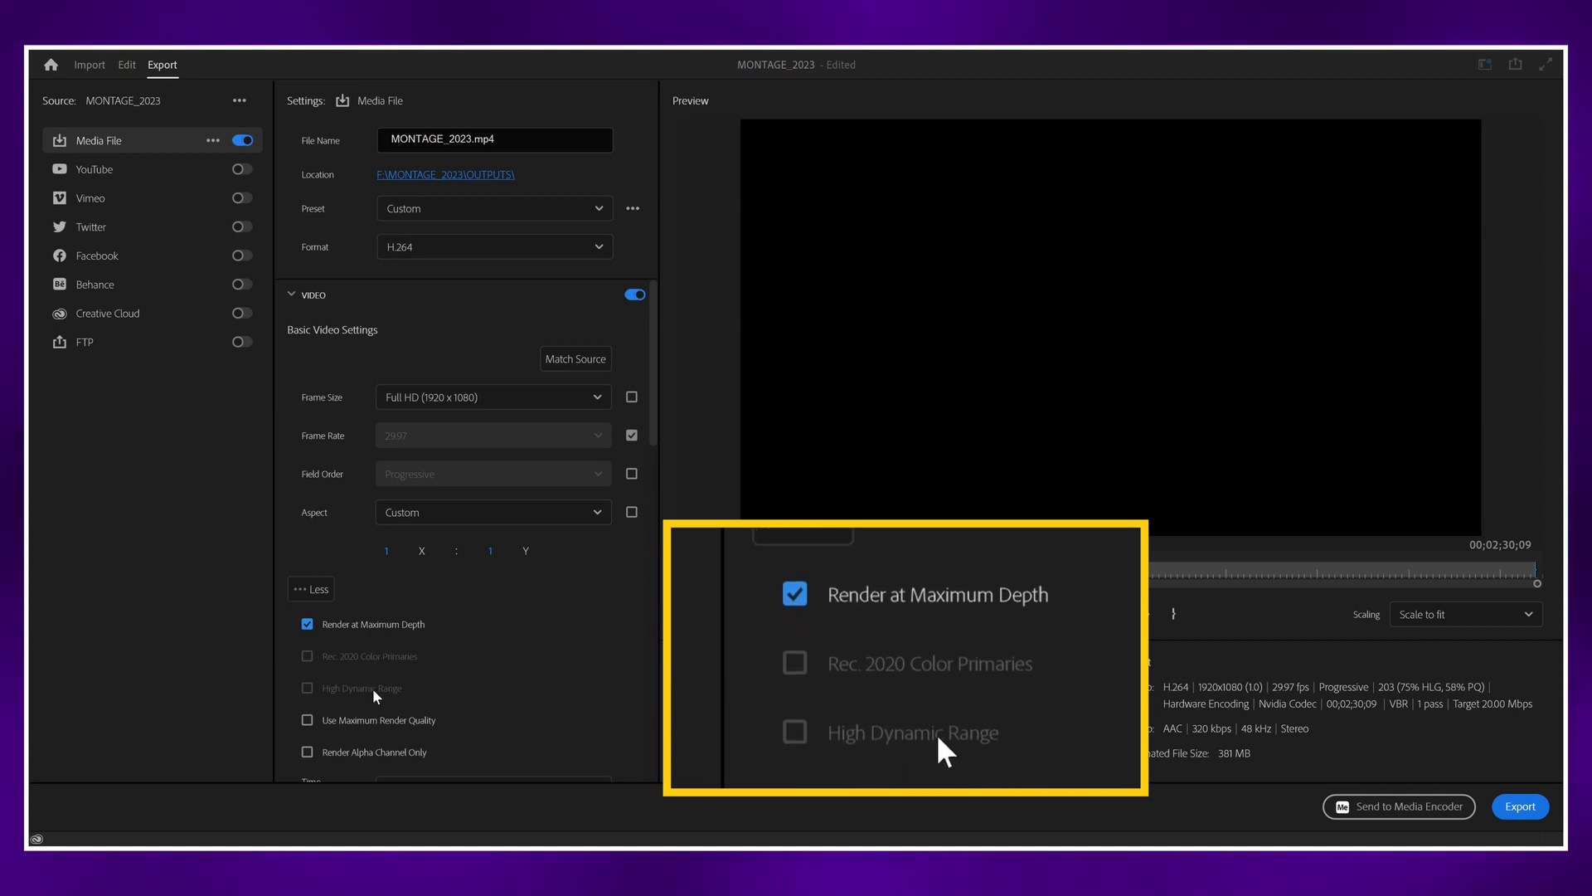
scroll(504, 650, down, 3)
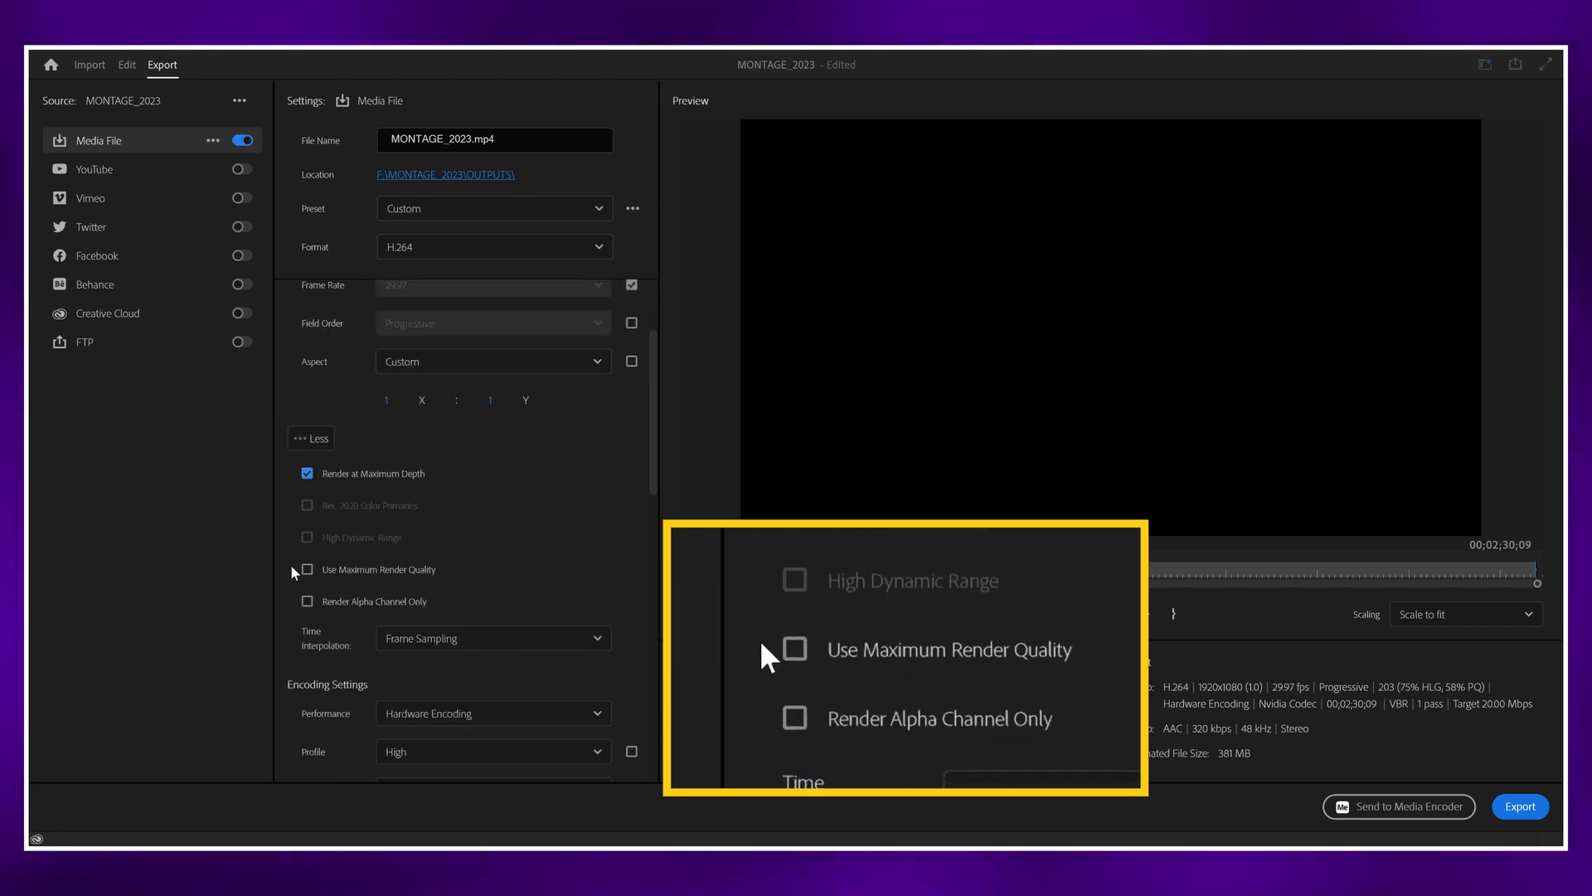
mouse_move(291, 568)
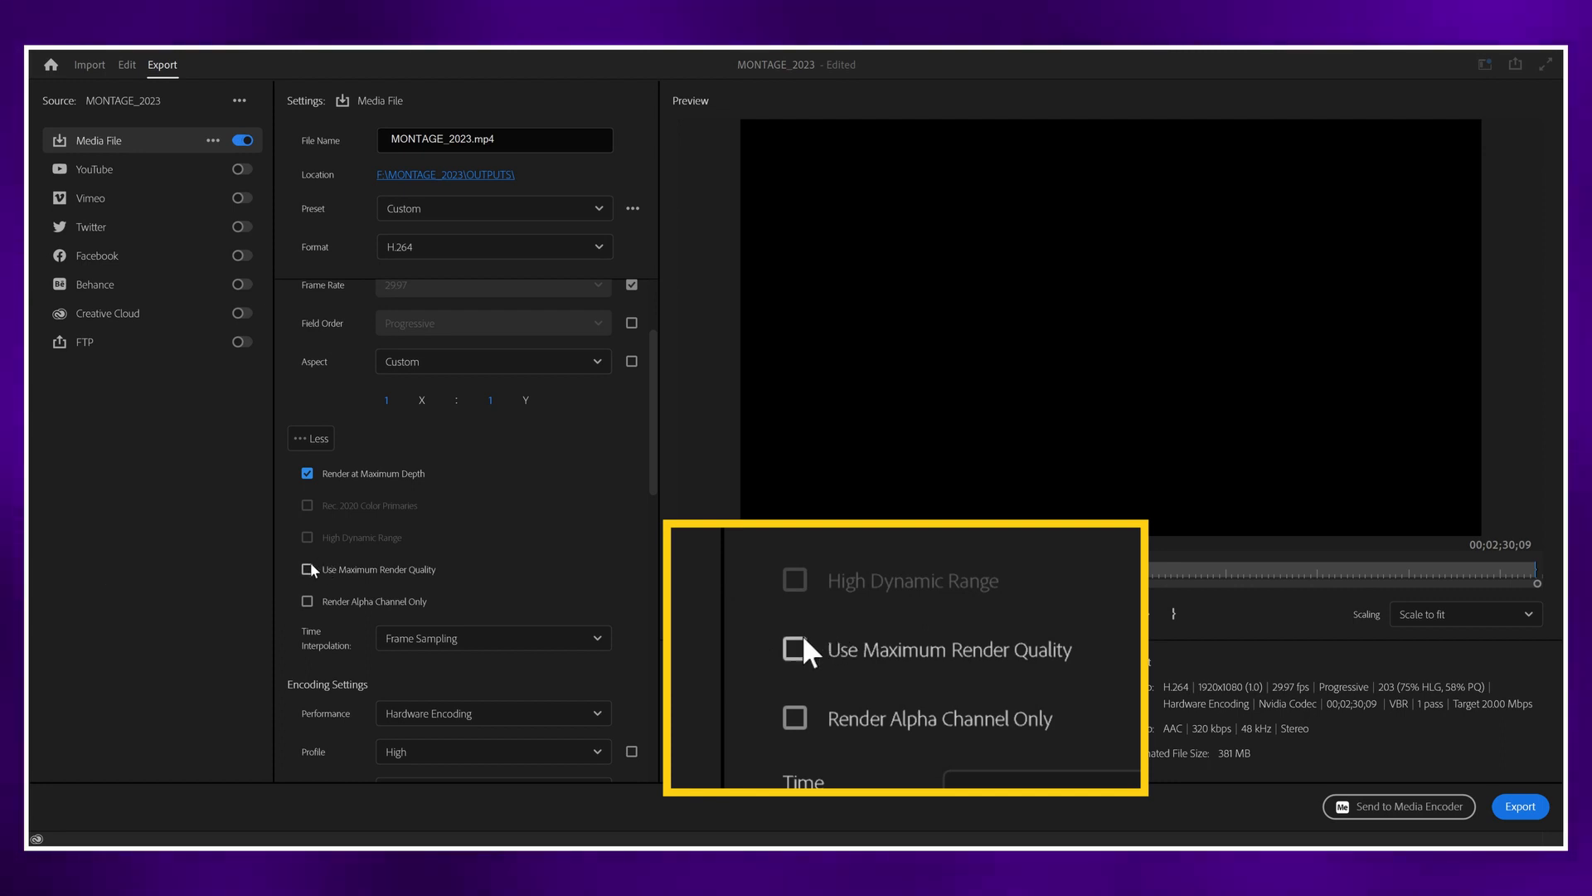
click(307, 569)
mouse_move(288, 572)
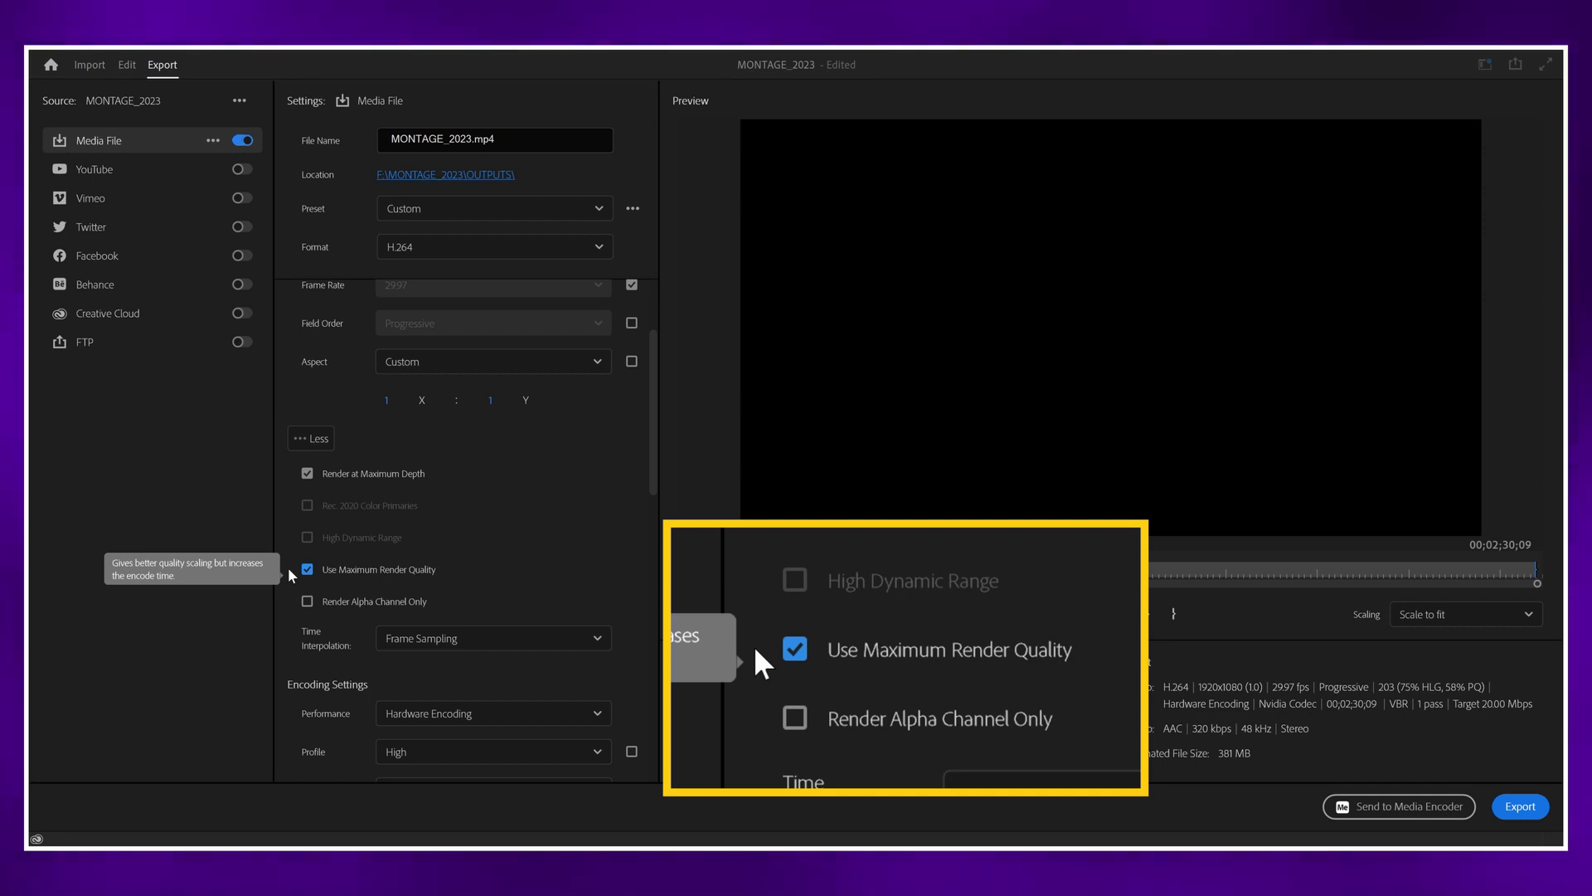
Step: Review the video encoding settings and set the video bitrate encoding to CBR
scroll(320, 440, down, 5)
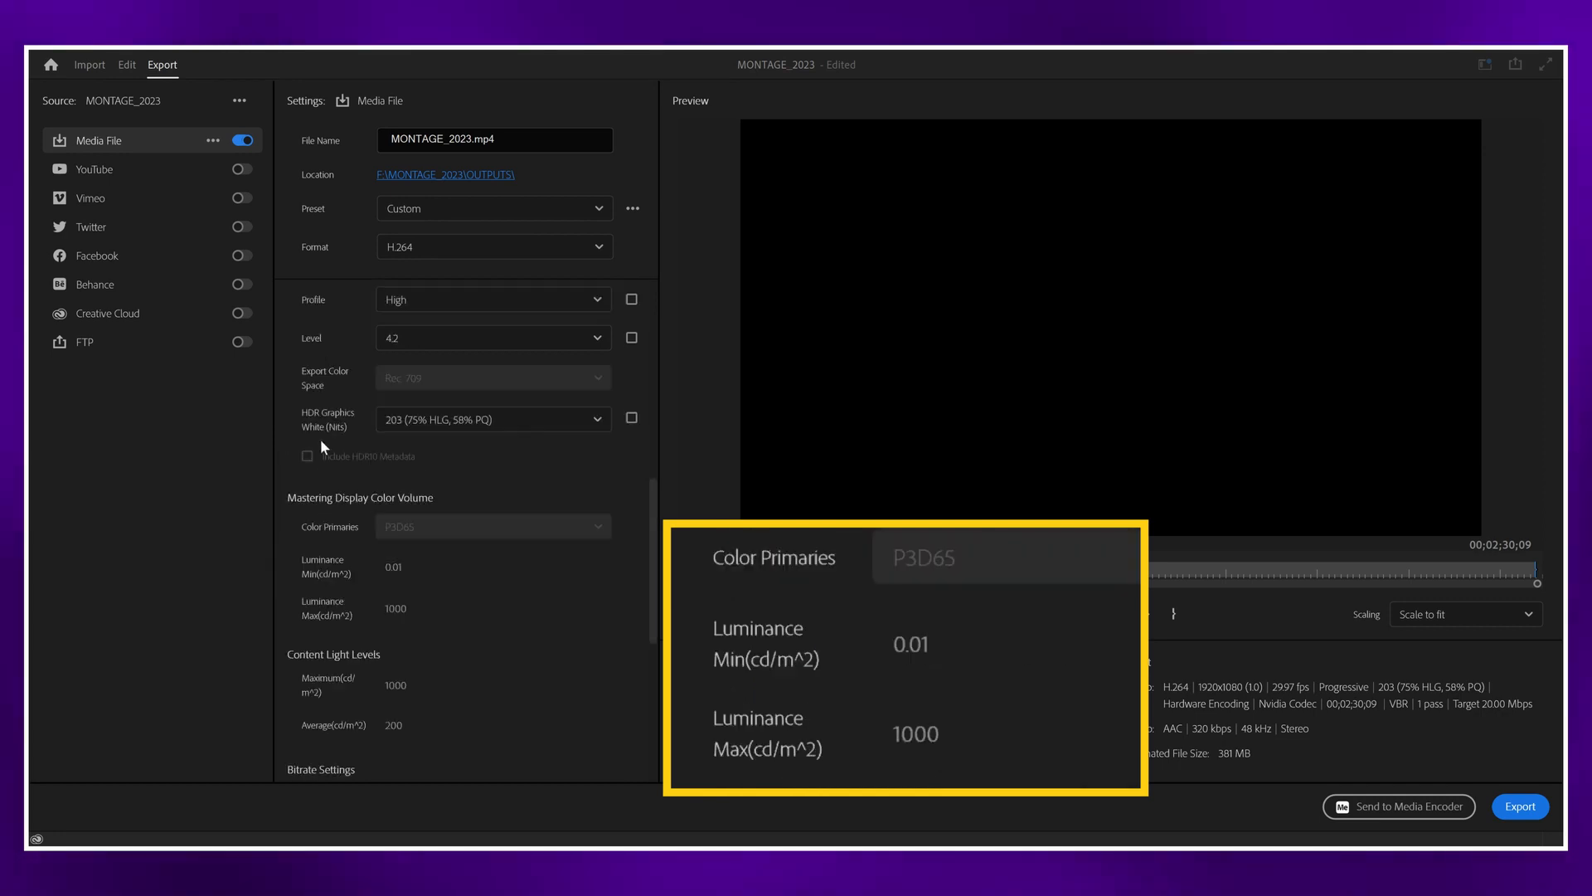
scroll(318, 431, up, 3)
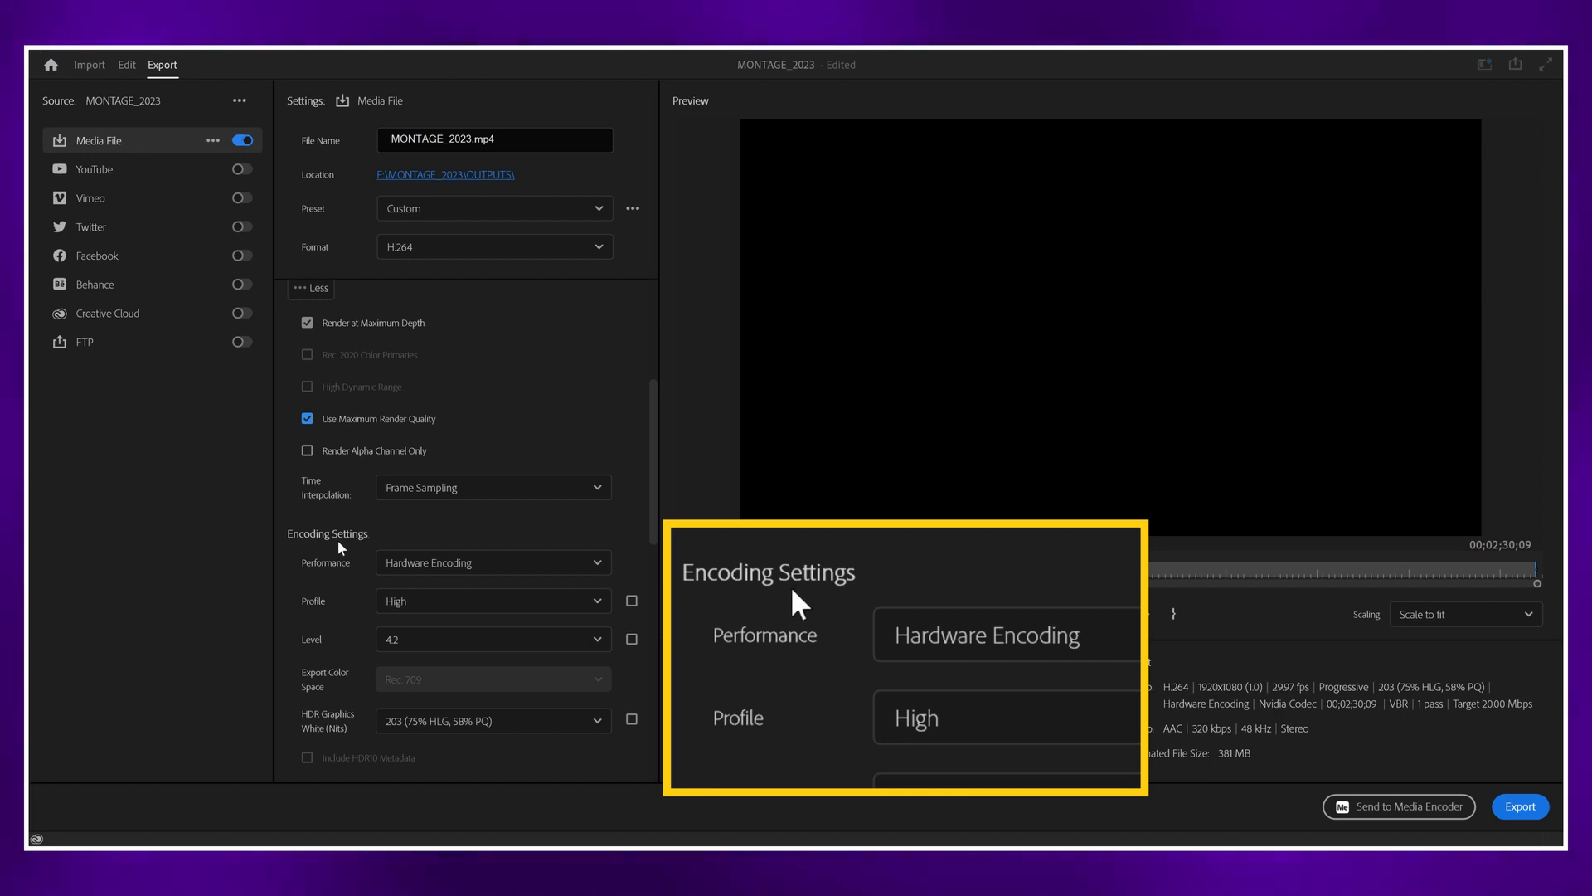
mouse_move(393, 572)
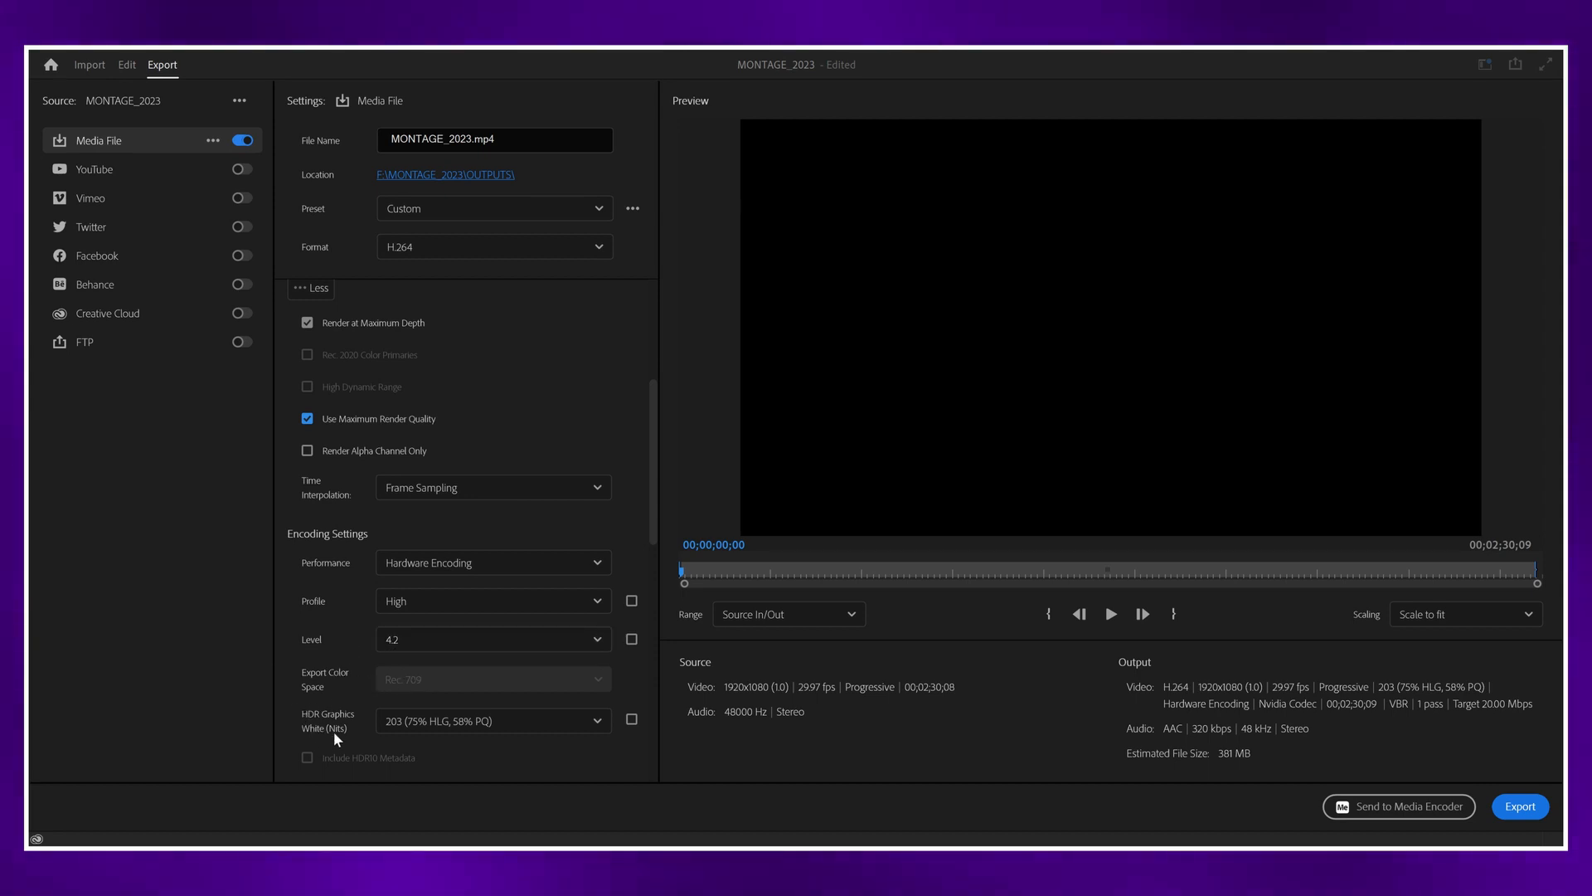
scroll(334, 672, down, 3)
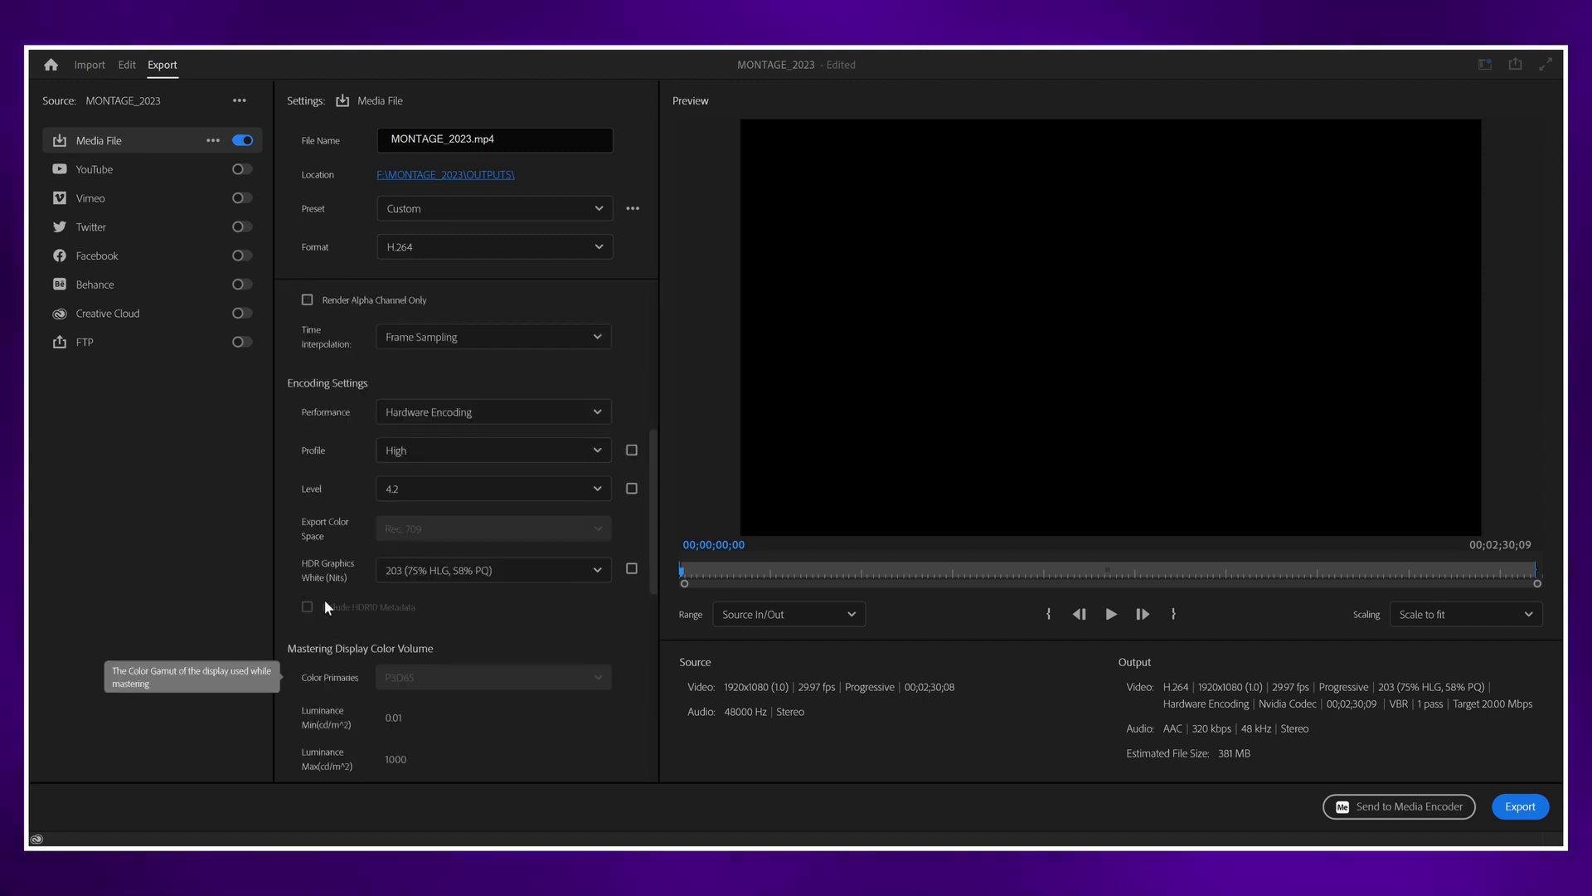
scroll(323, 585, down, 3)
scroll(345, 523, down, 2)
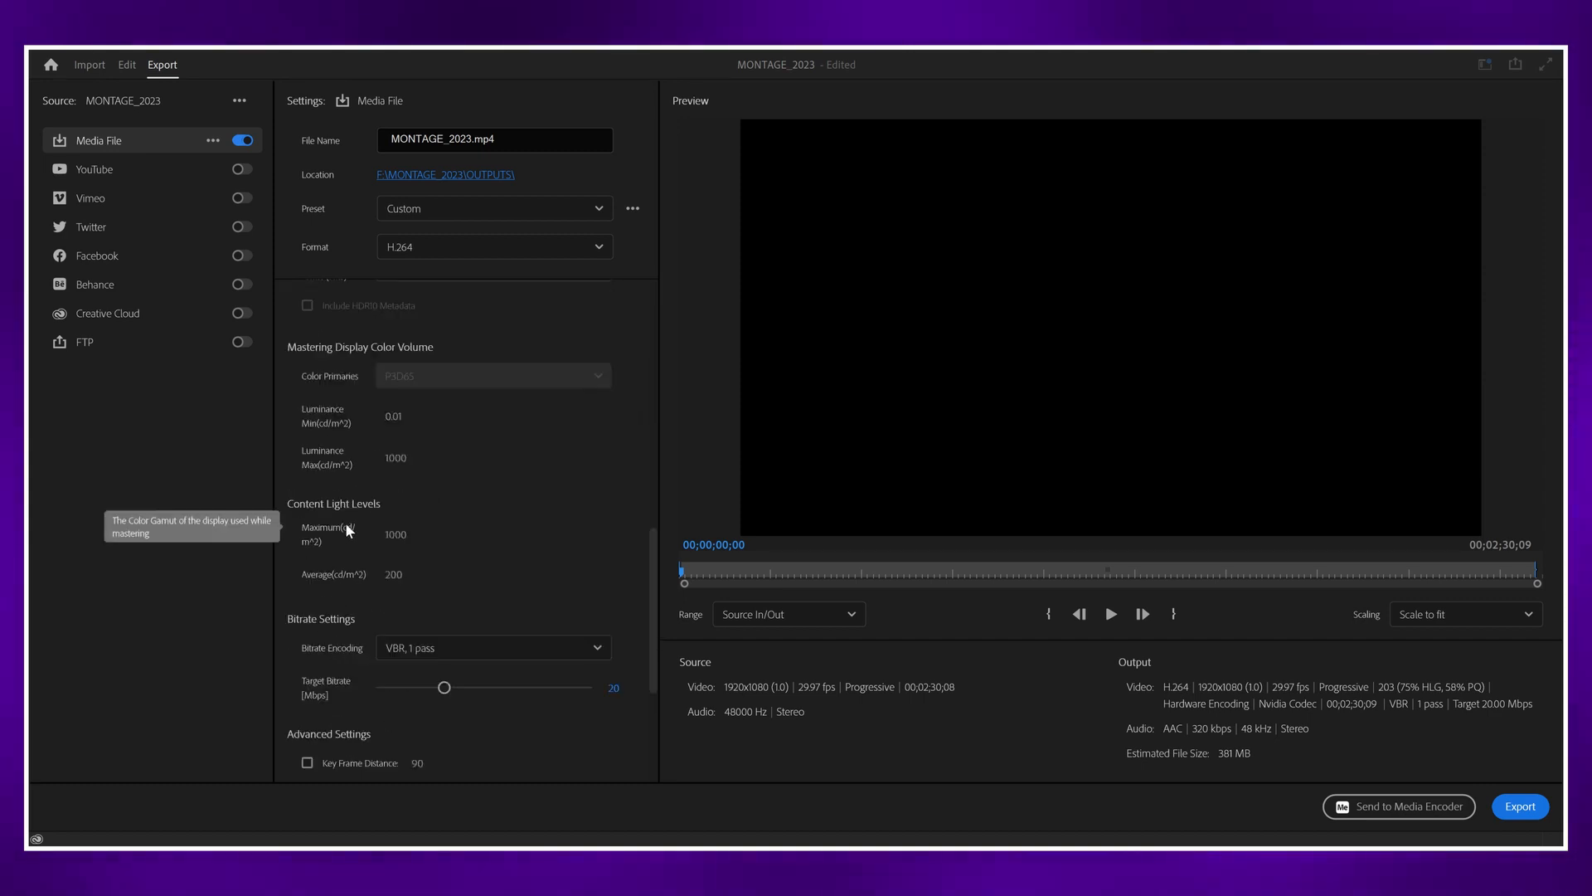
scroll(345, 522, down, 2)
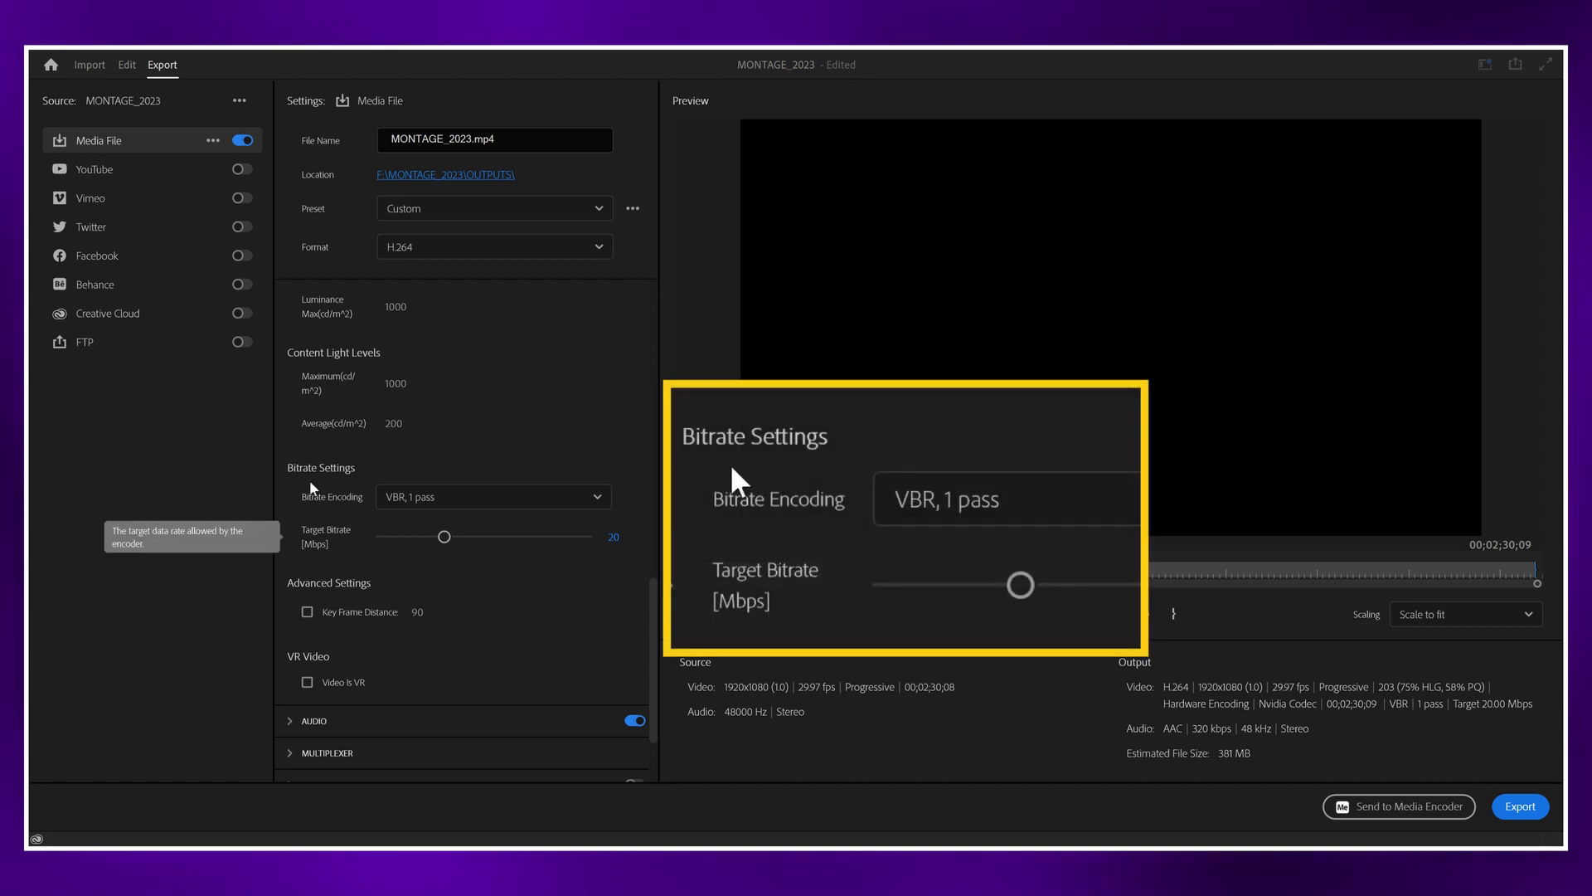
click(399, 501)
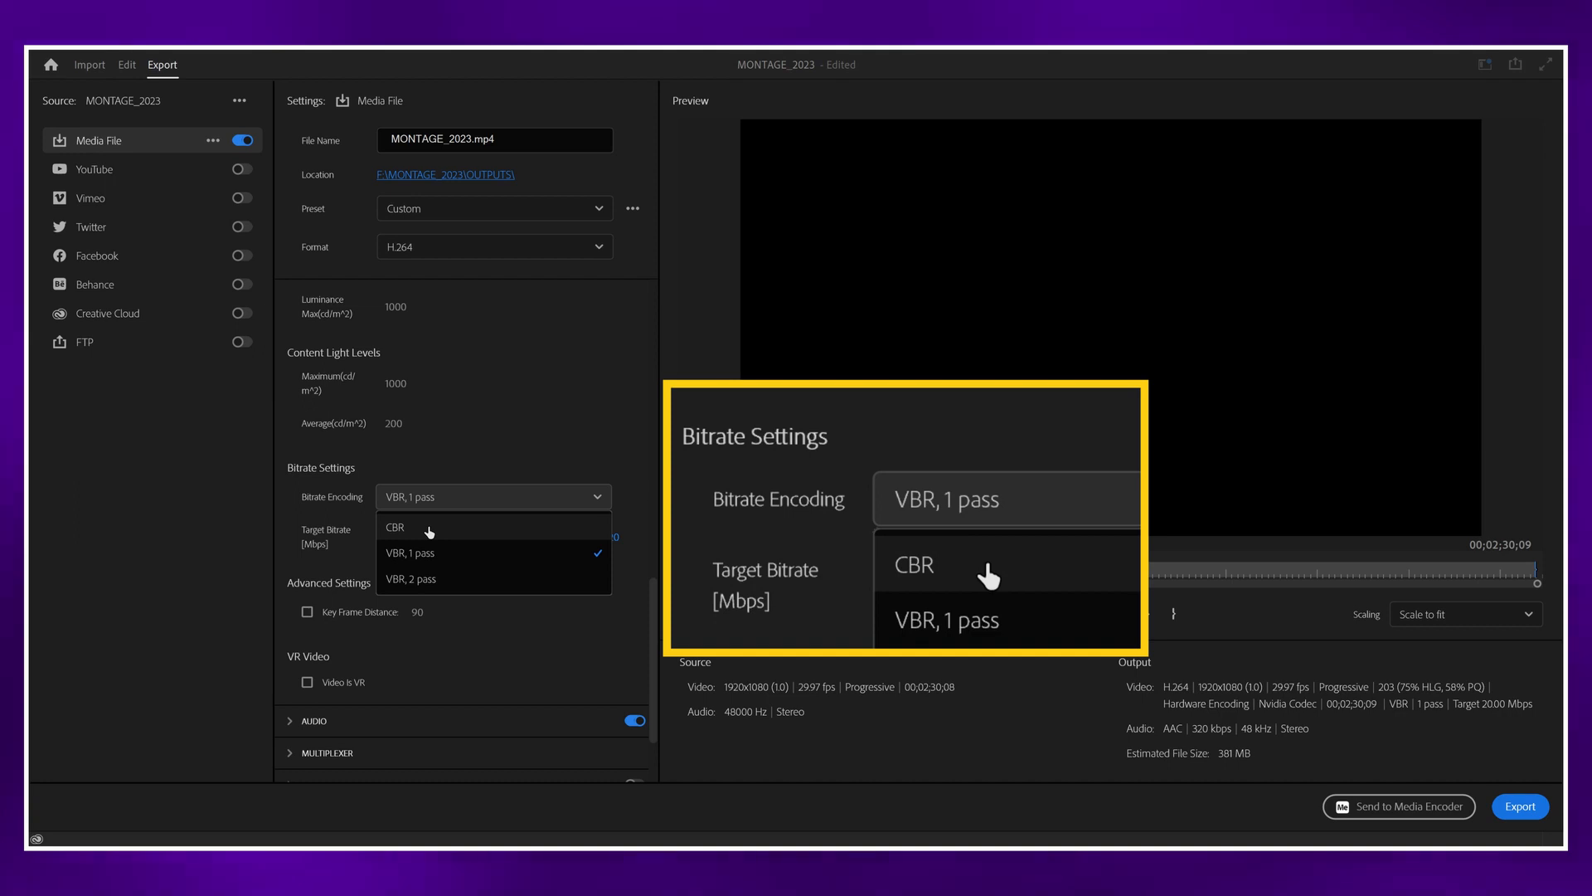
click(429, 532)
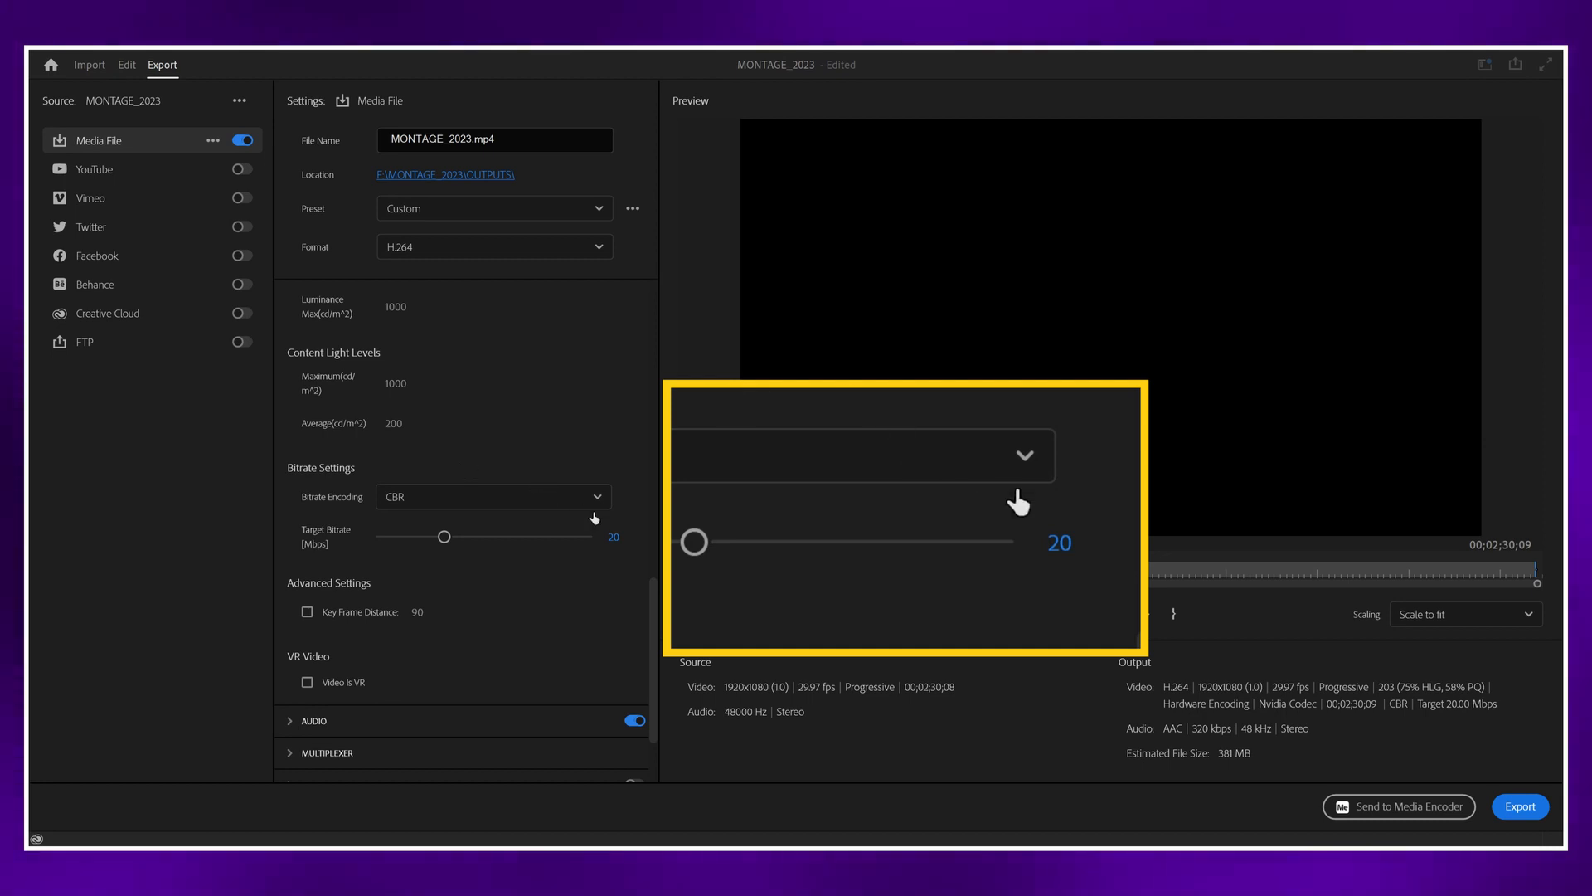
Step: Set the video's target bitrate to 24 Mbps
click(614, 537)
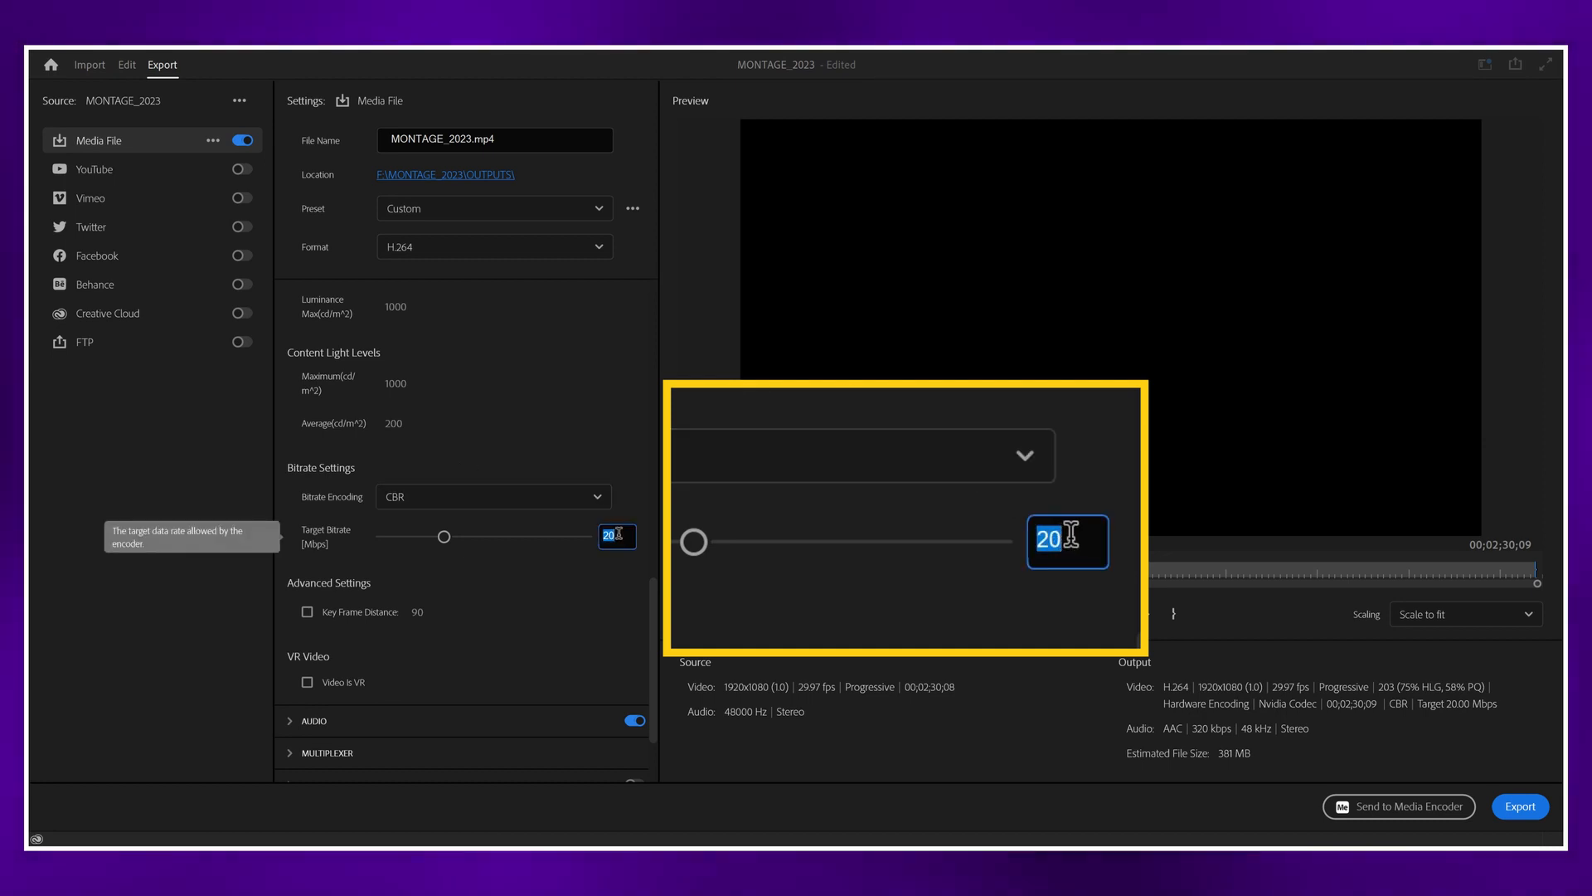
text(24)
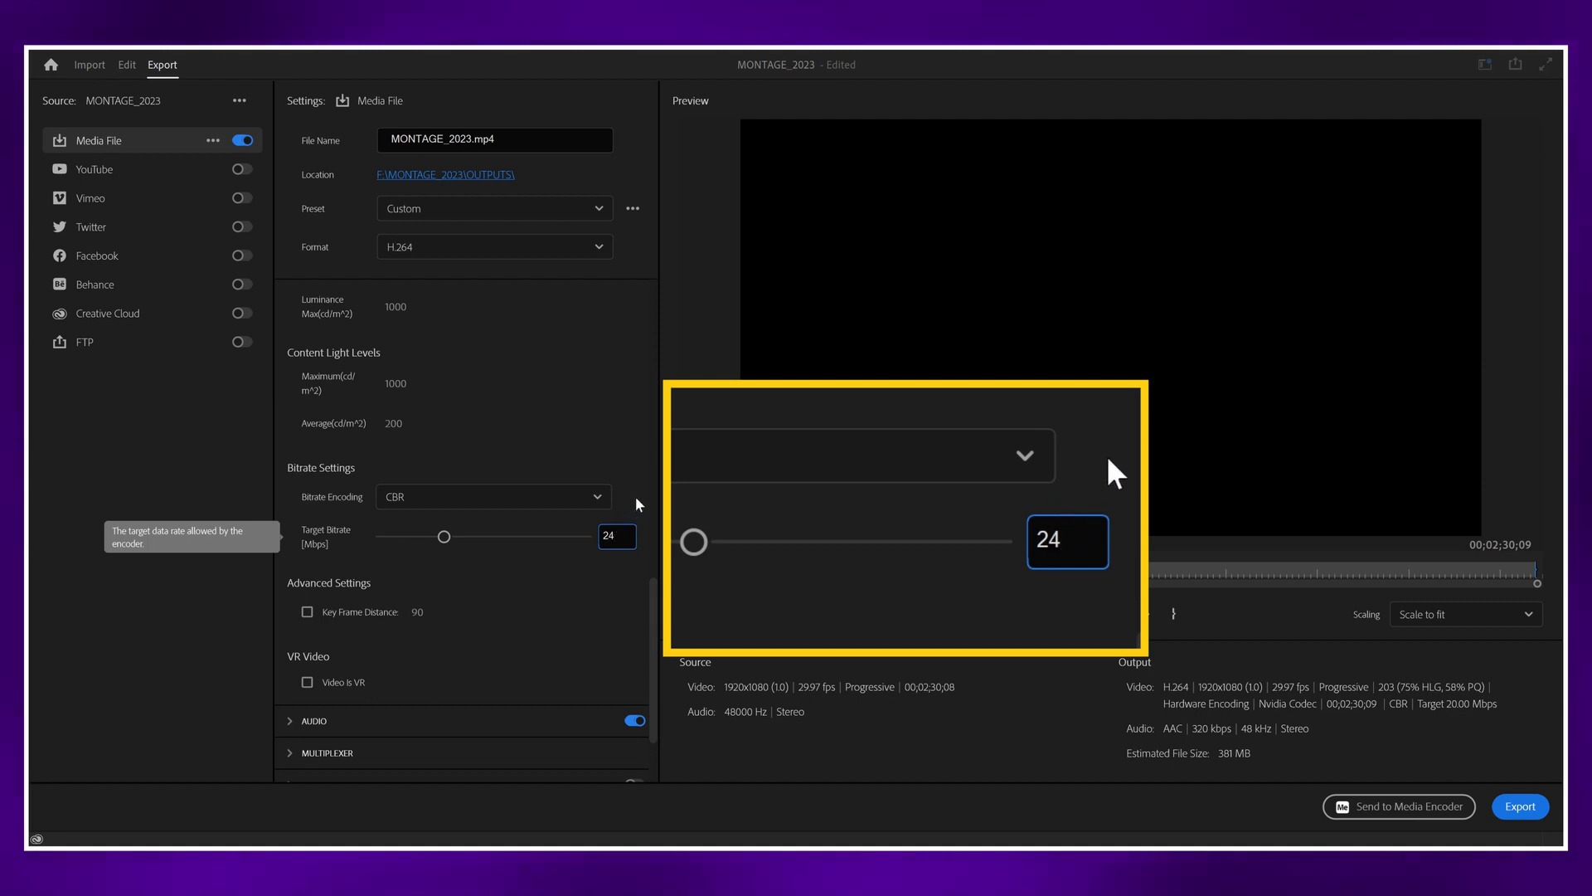
key(Return)
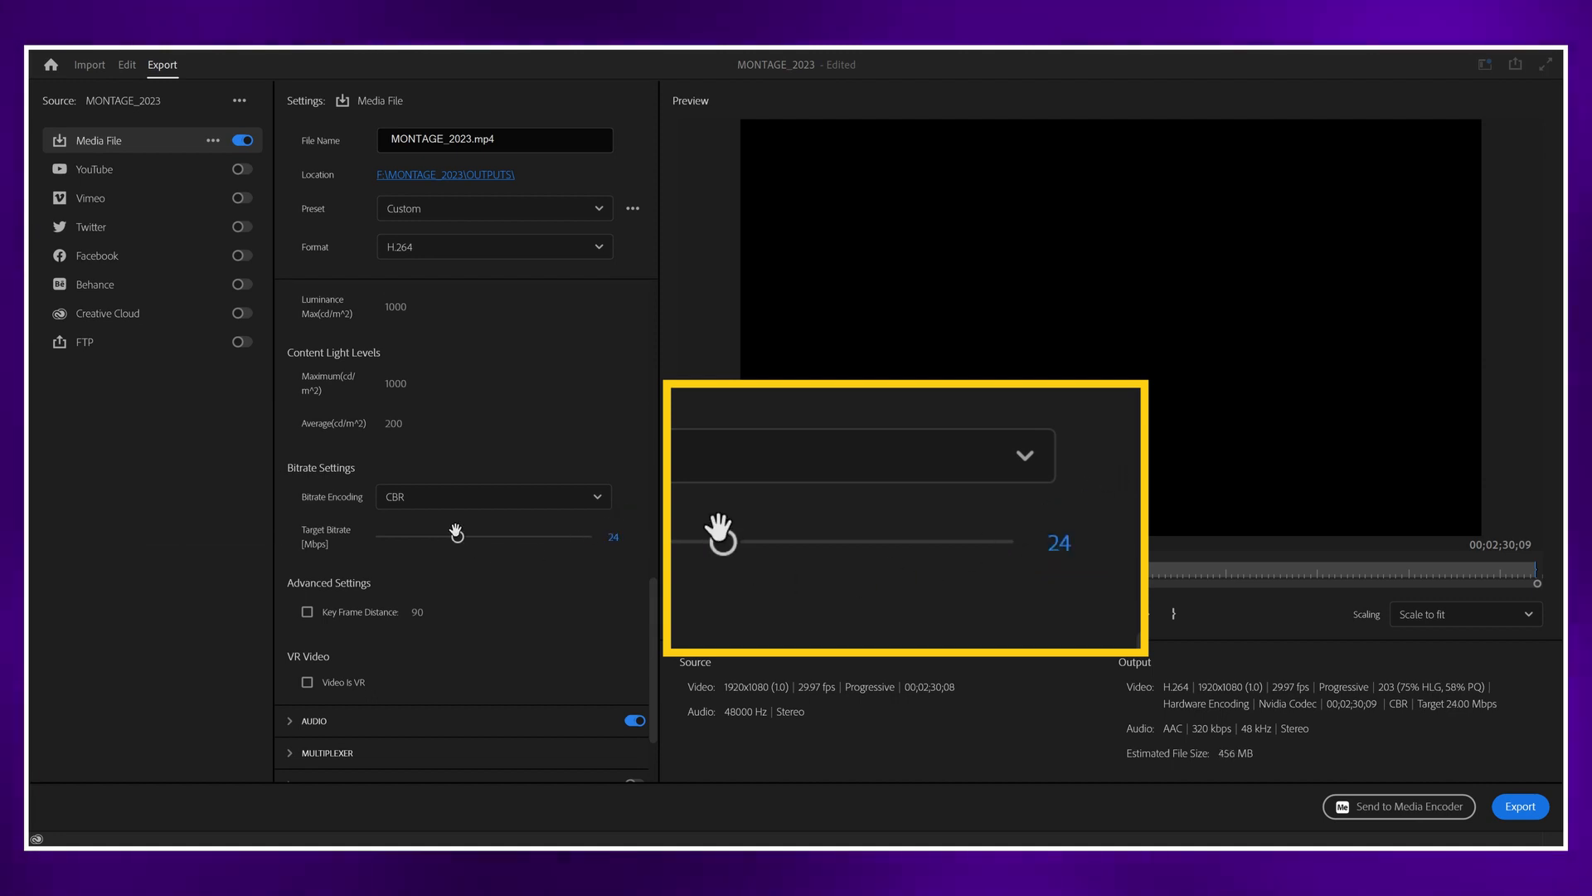
drag(457, 536, 454, 537)
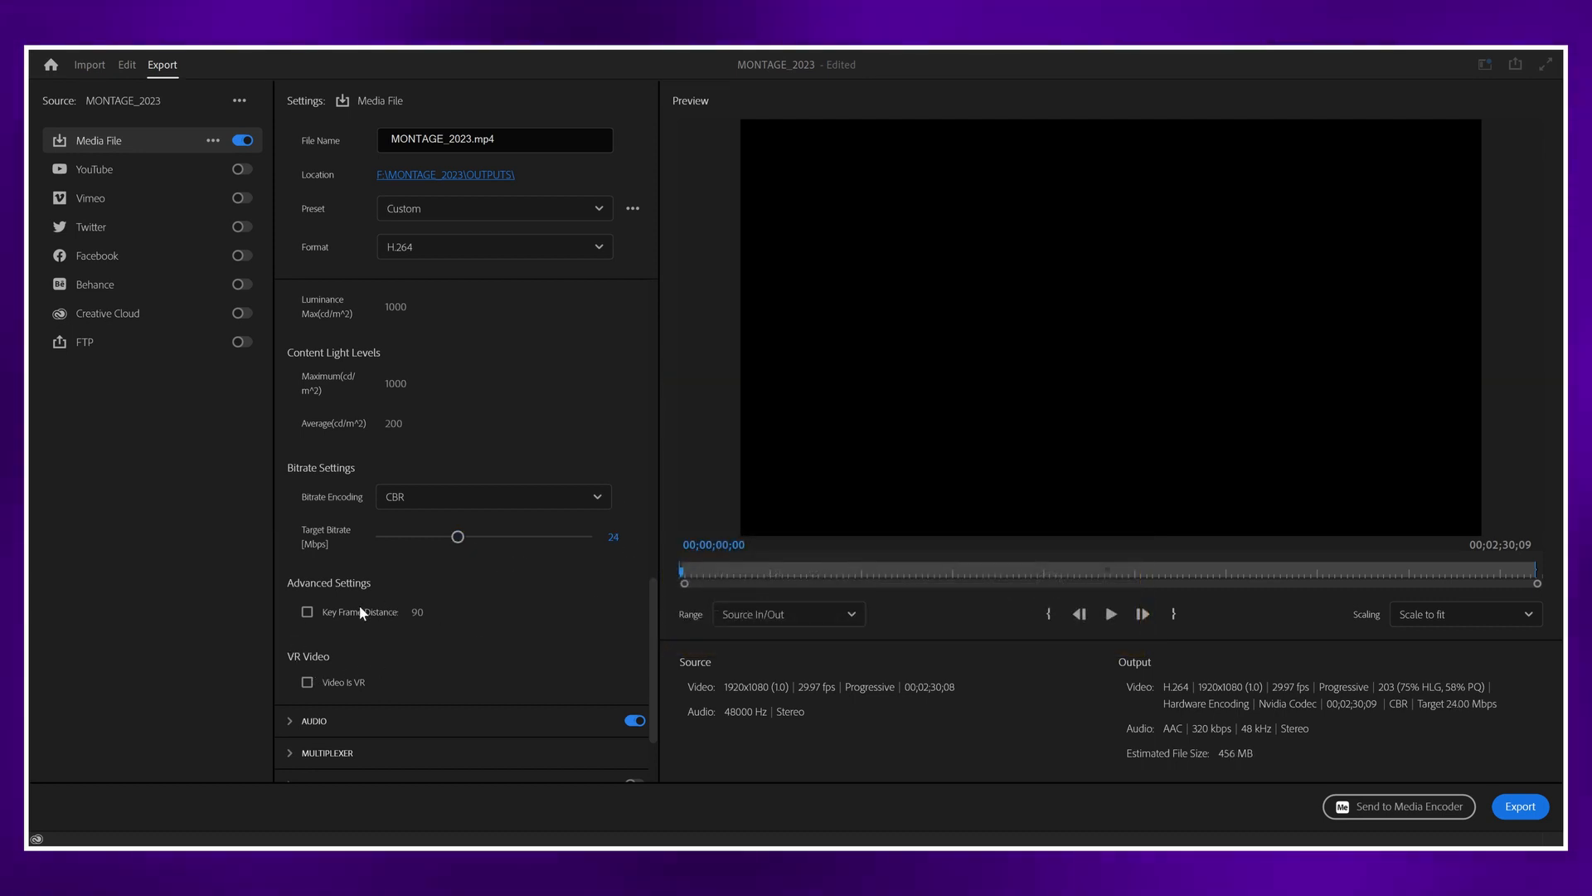
Step: Expand the audio export settings and choose AAC as the audio format
scroll(362, 605, down, 3)
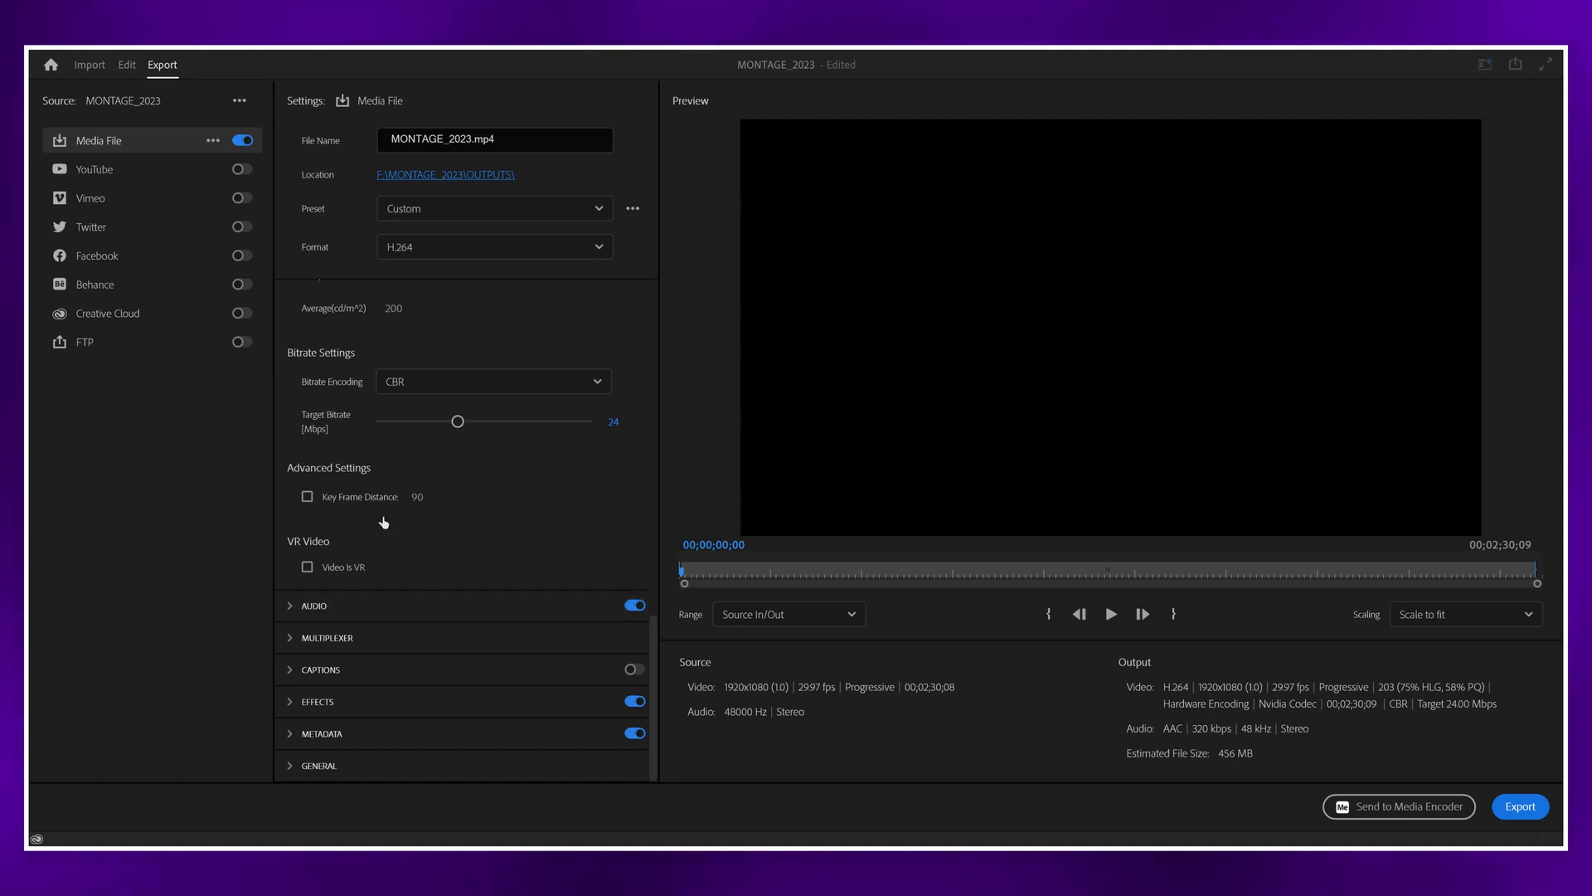
click(305, 608)
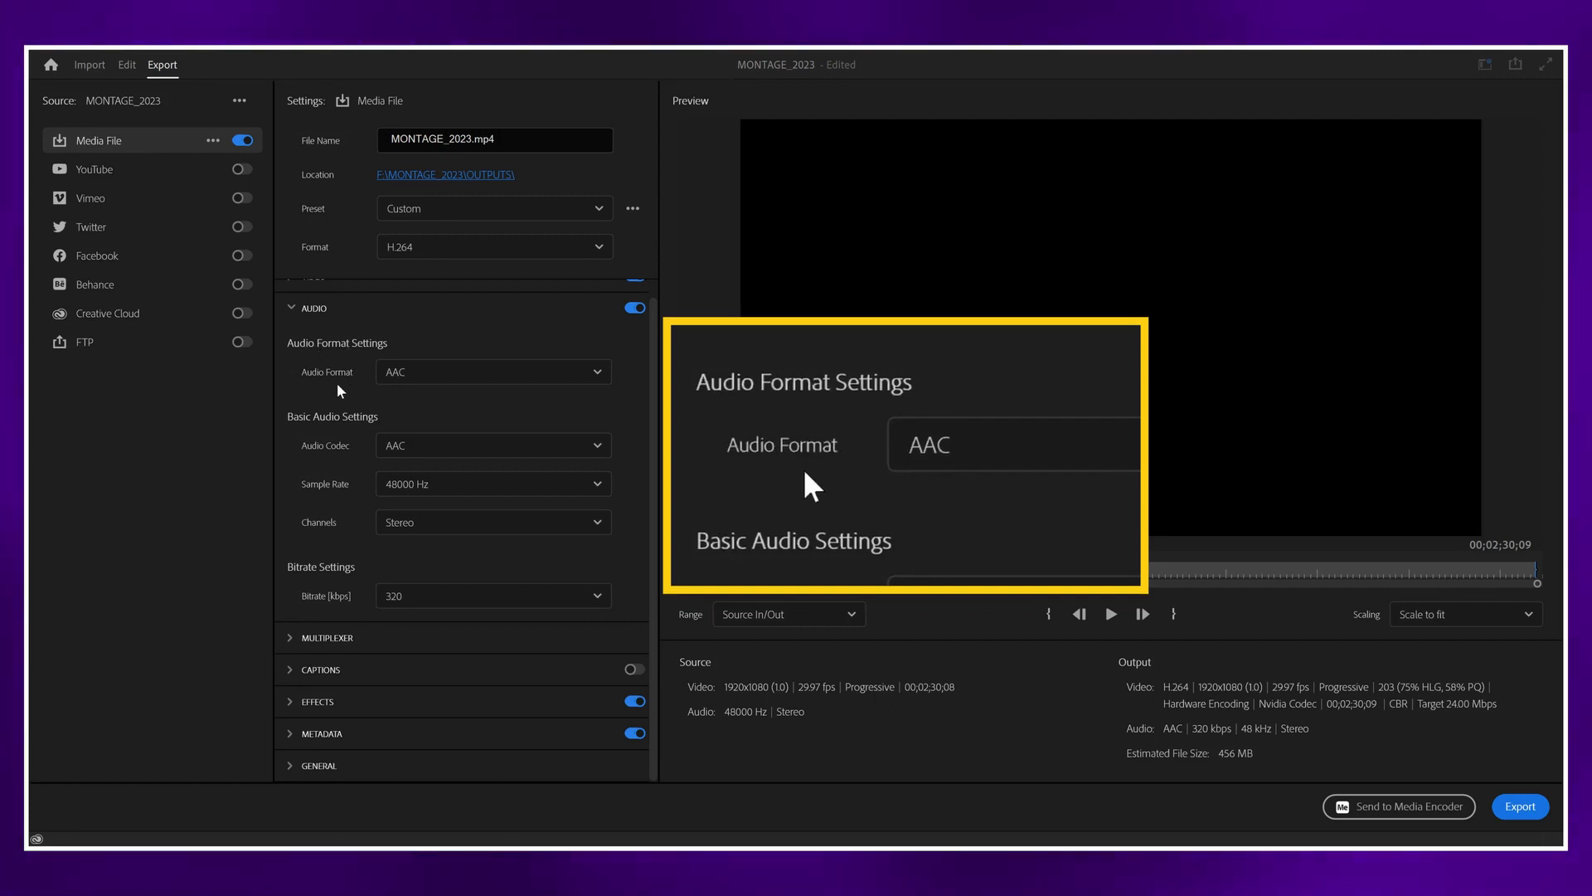
click(409, 382)
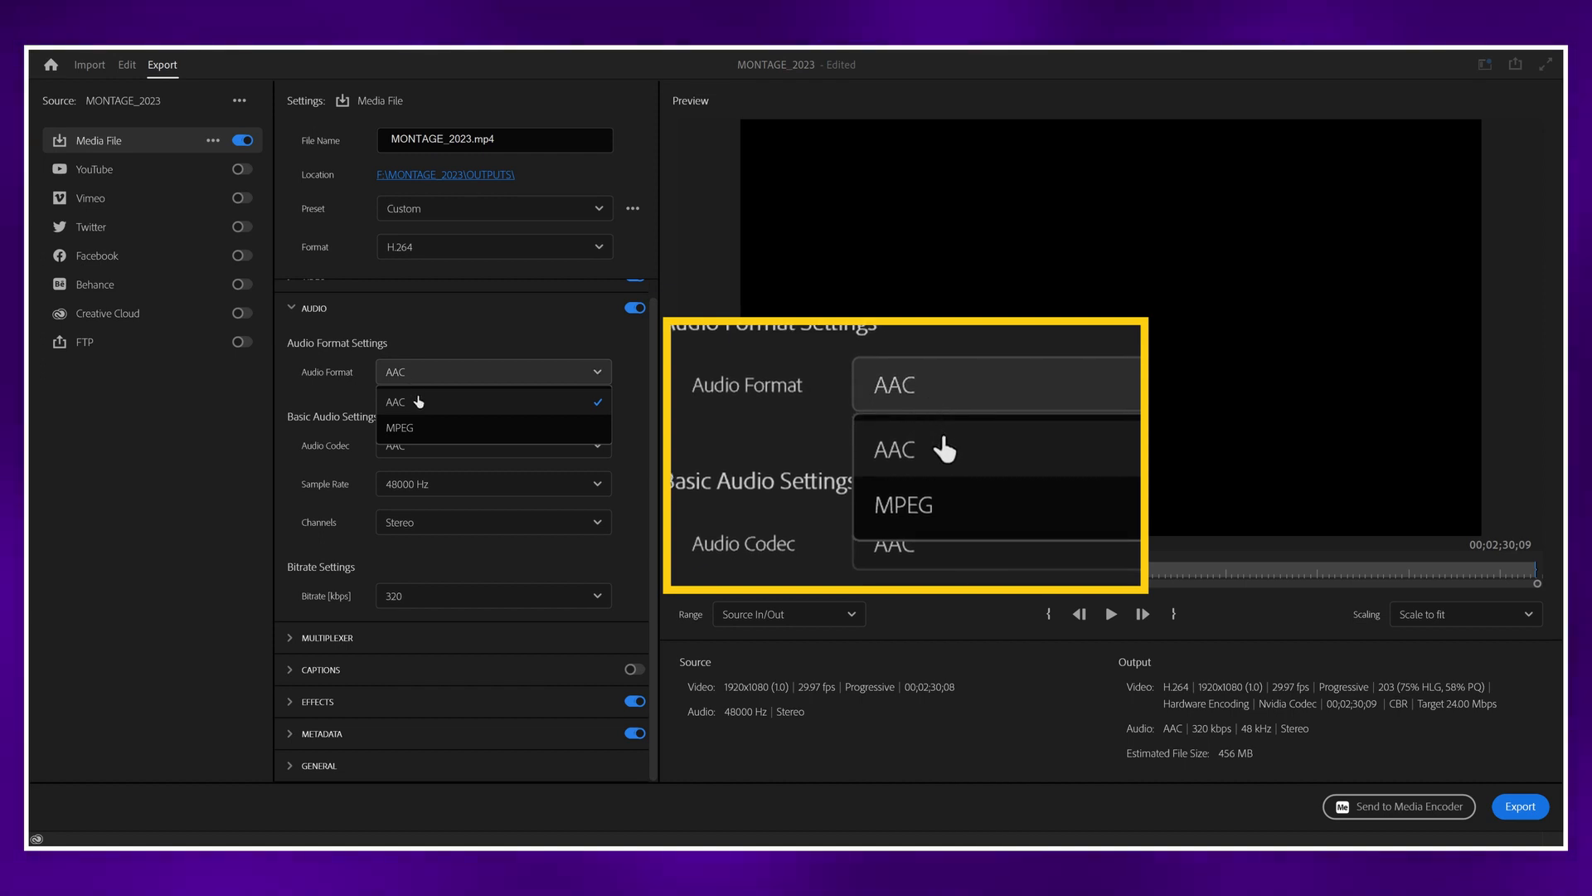
click(417, 402)
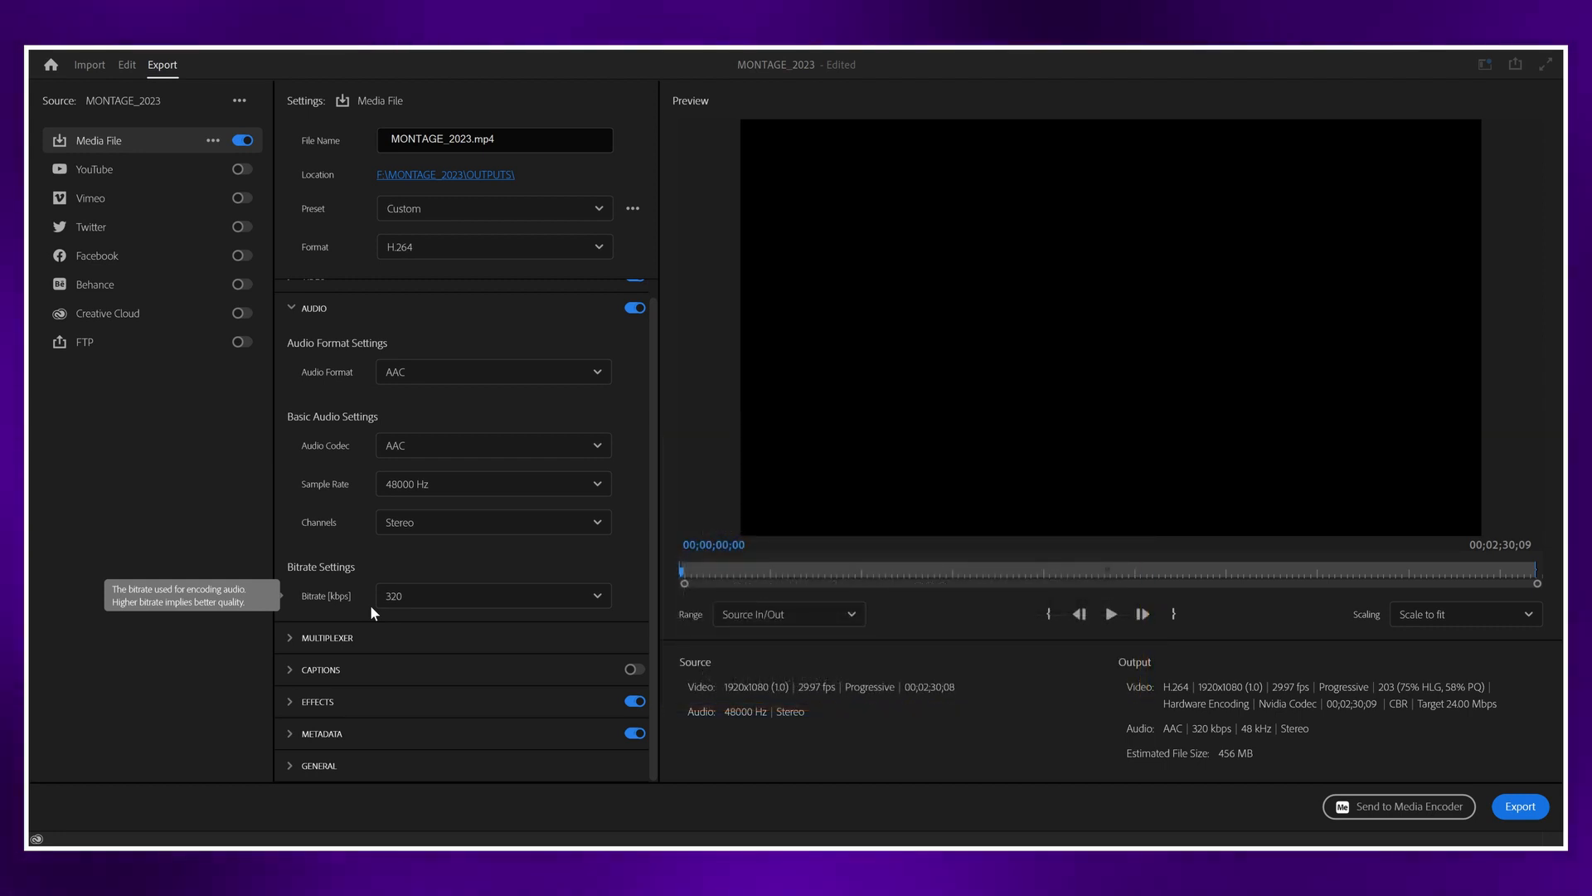
Step: Collapse the audio settings and save the current custom export settings as a preset named WEB
scroll(368, 604, up, 1)
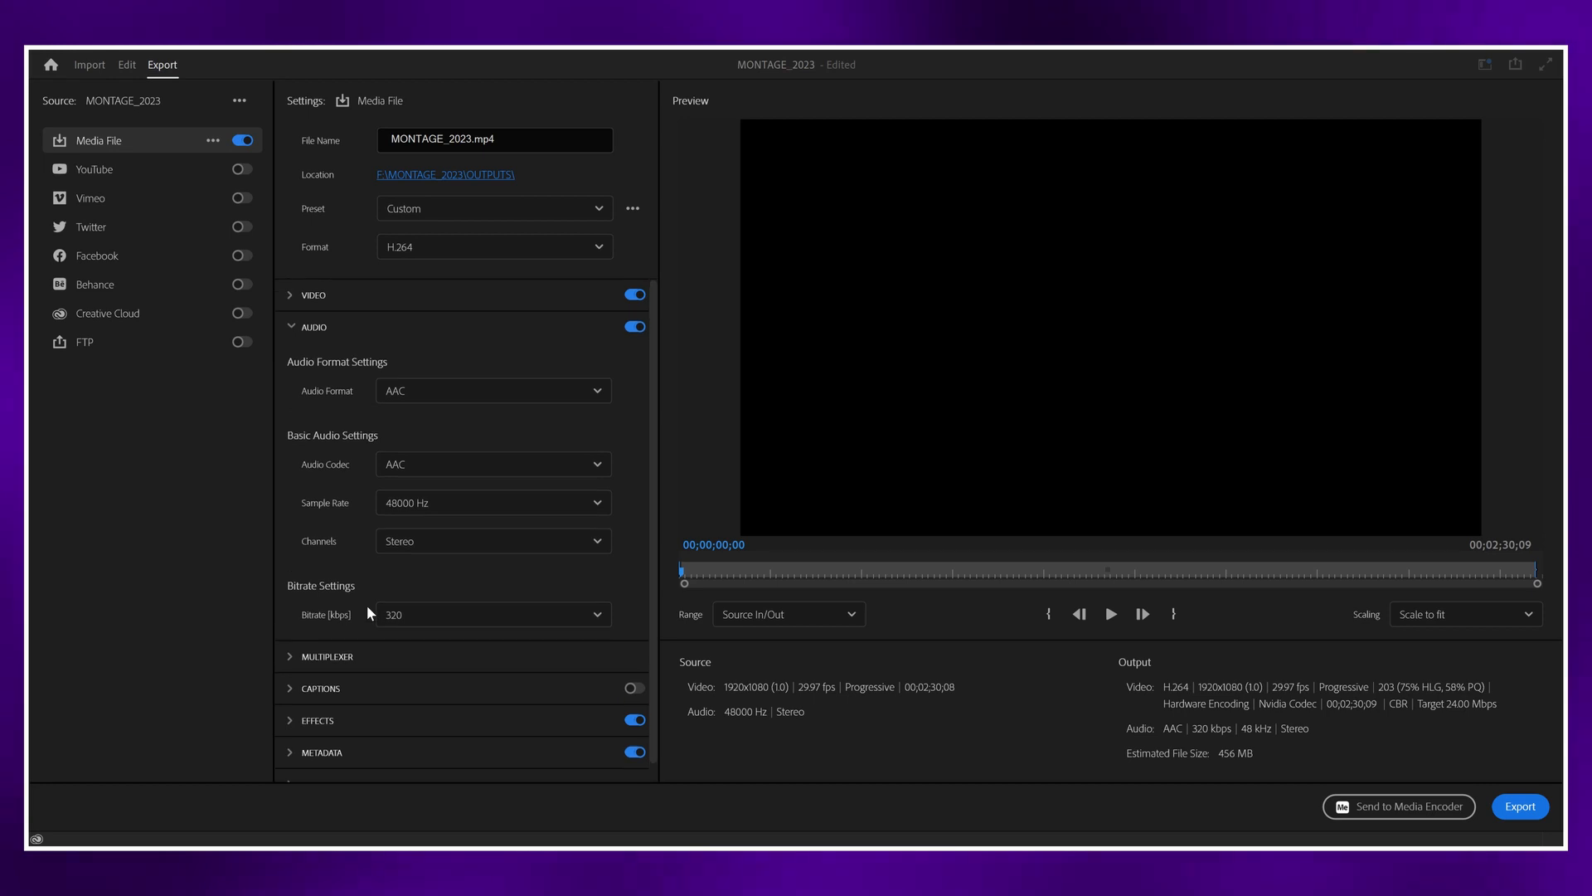
click(300, 326)
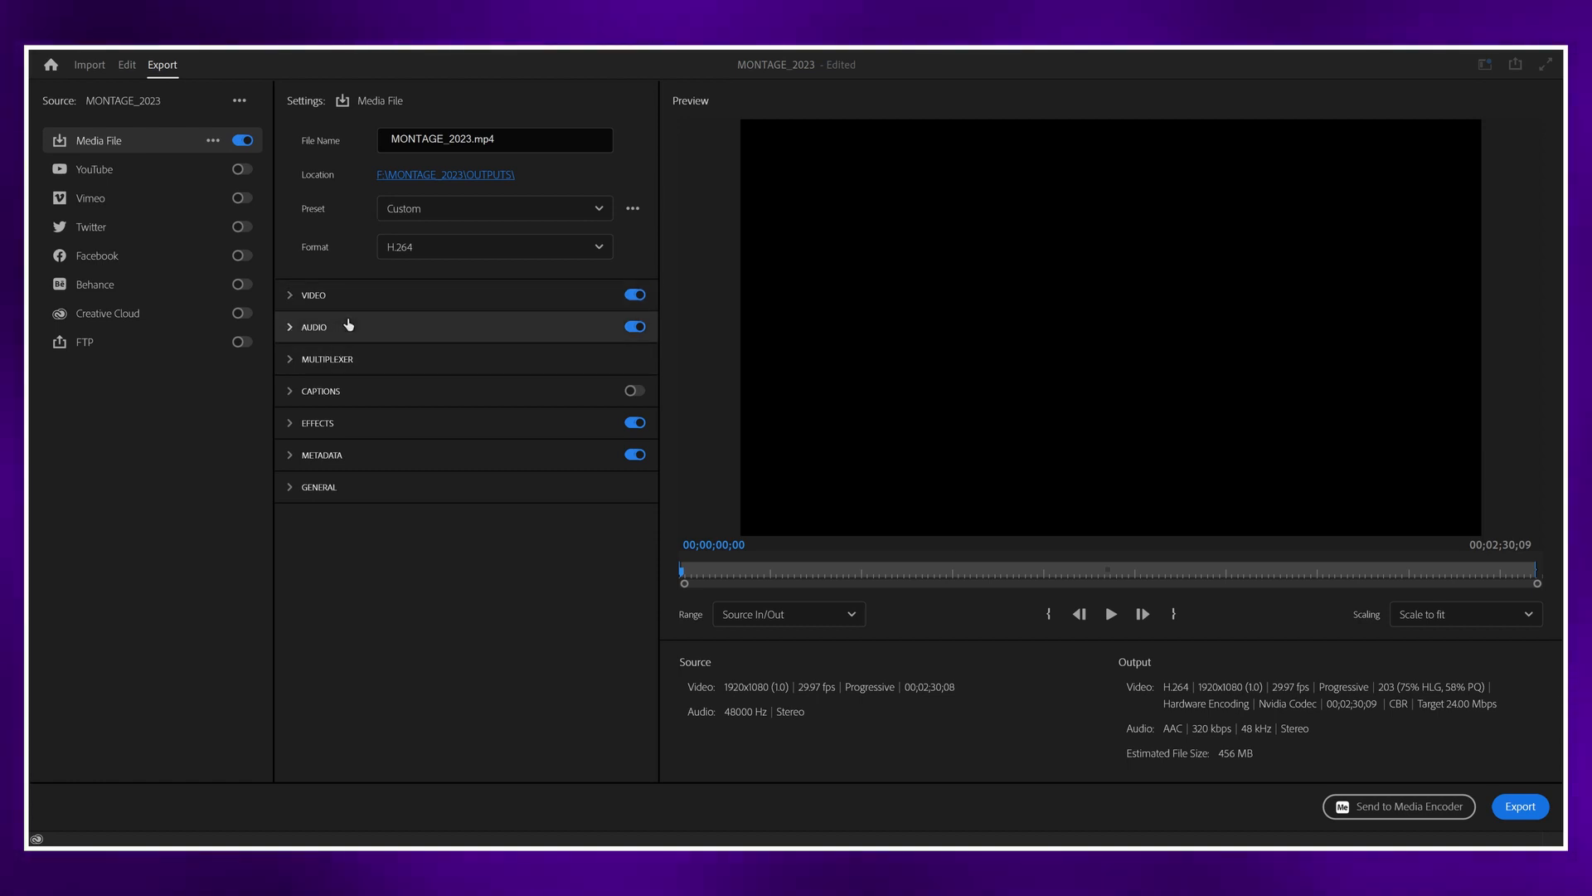
click(630, 213)
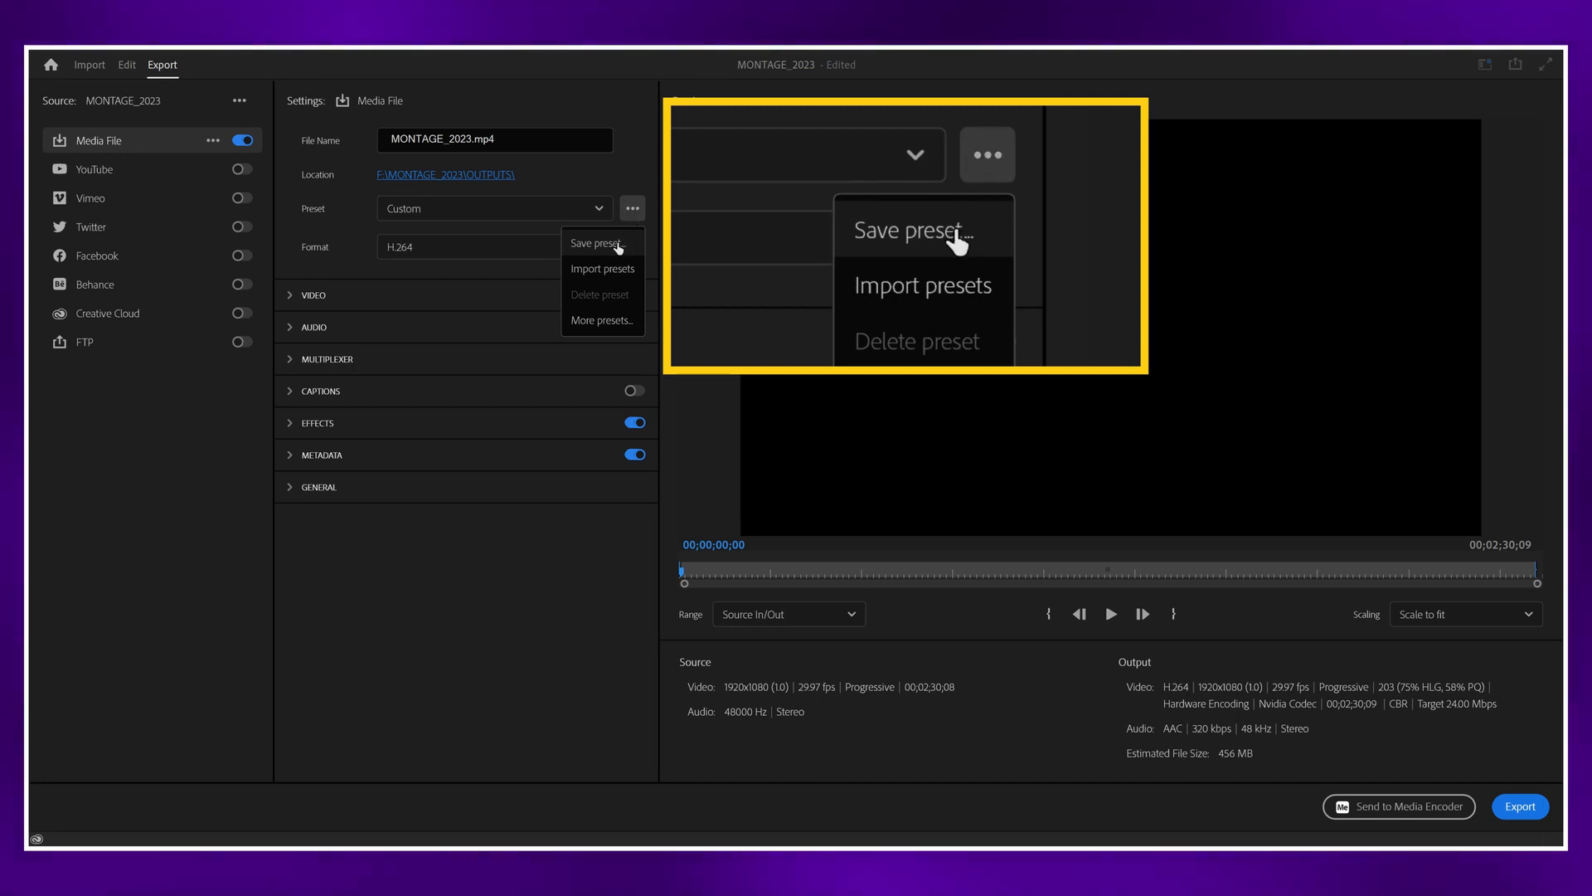
click(618, 244)
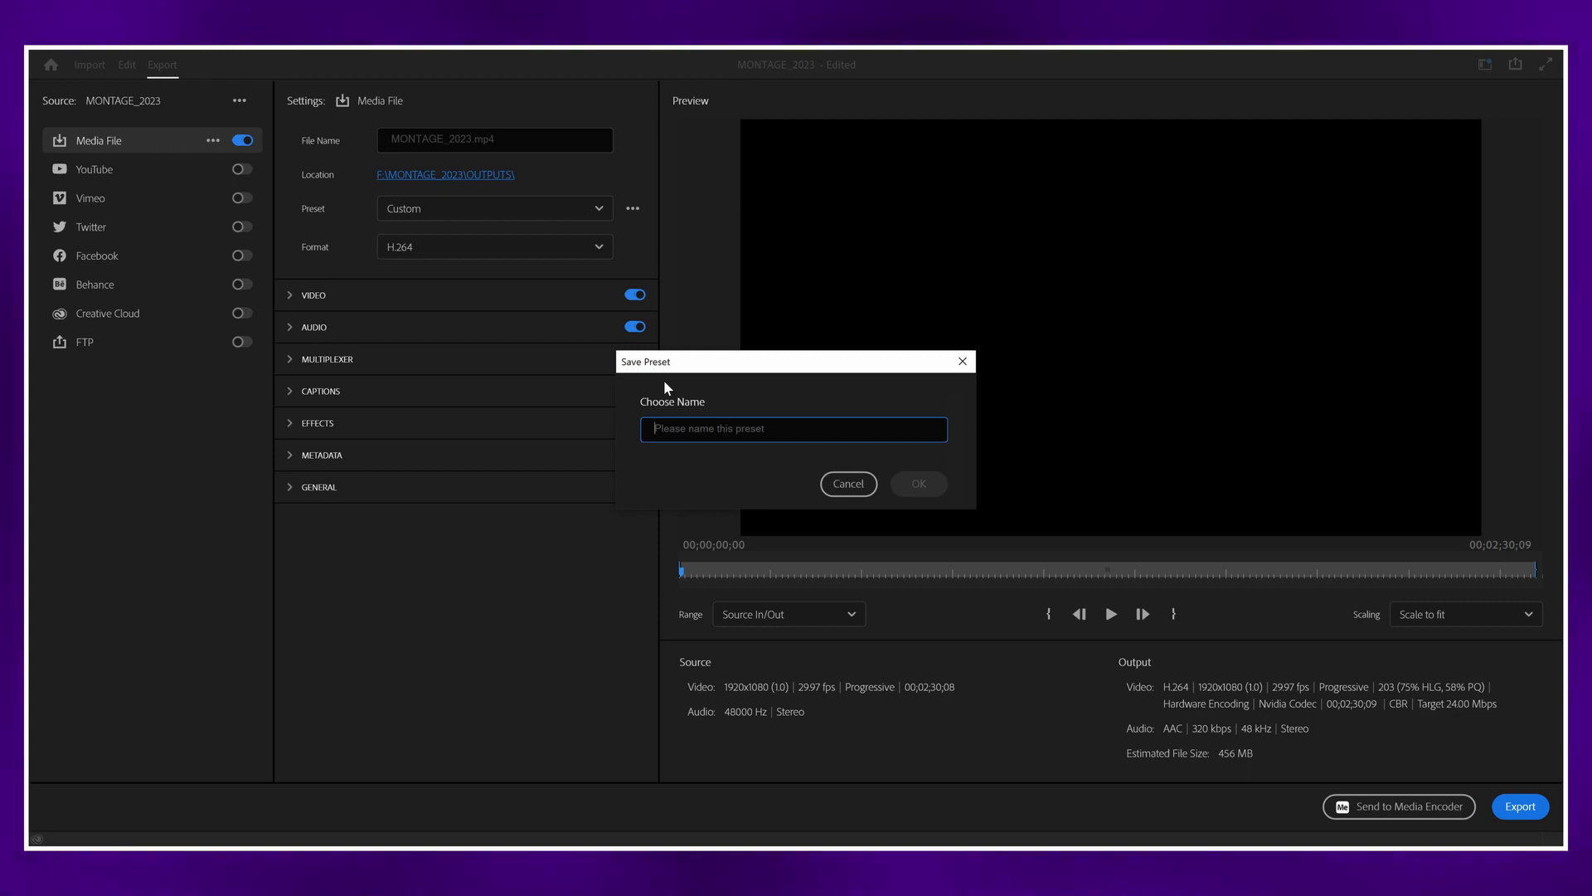
text(WEB)
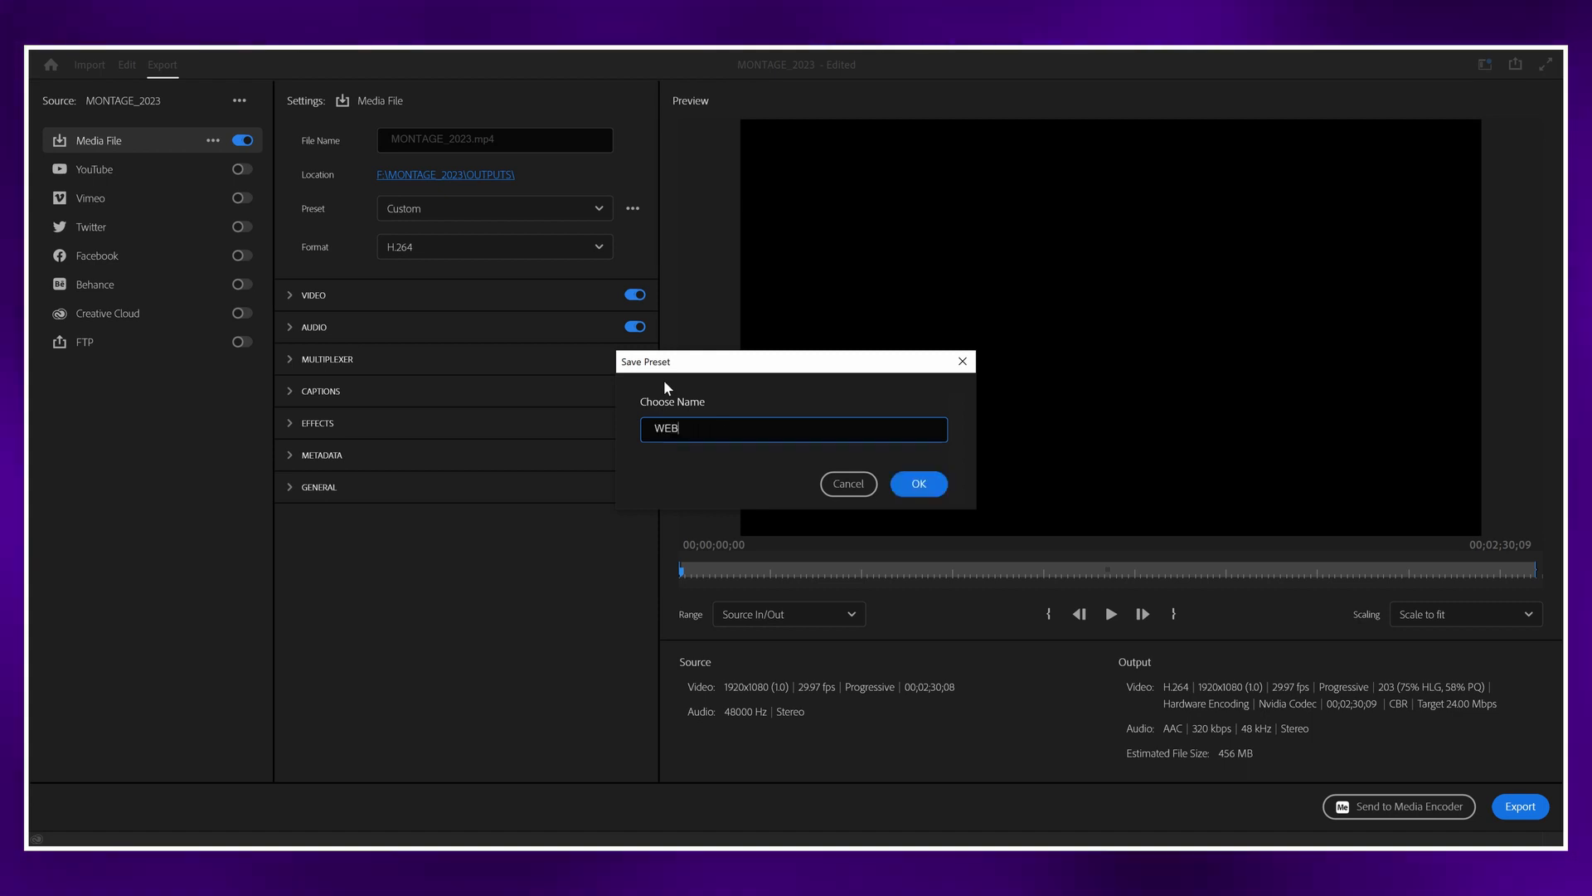
click(937, 487)
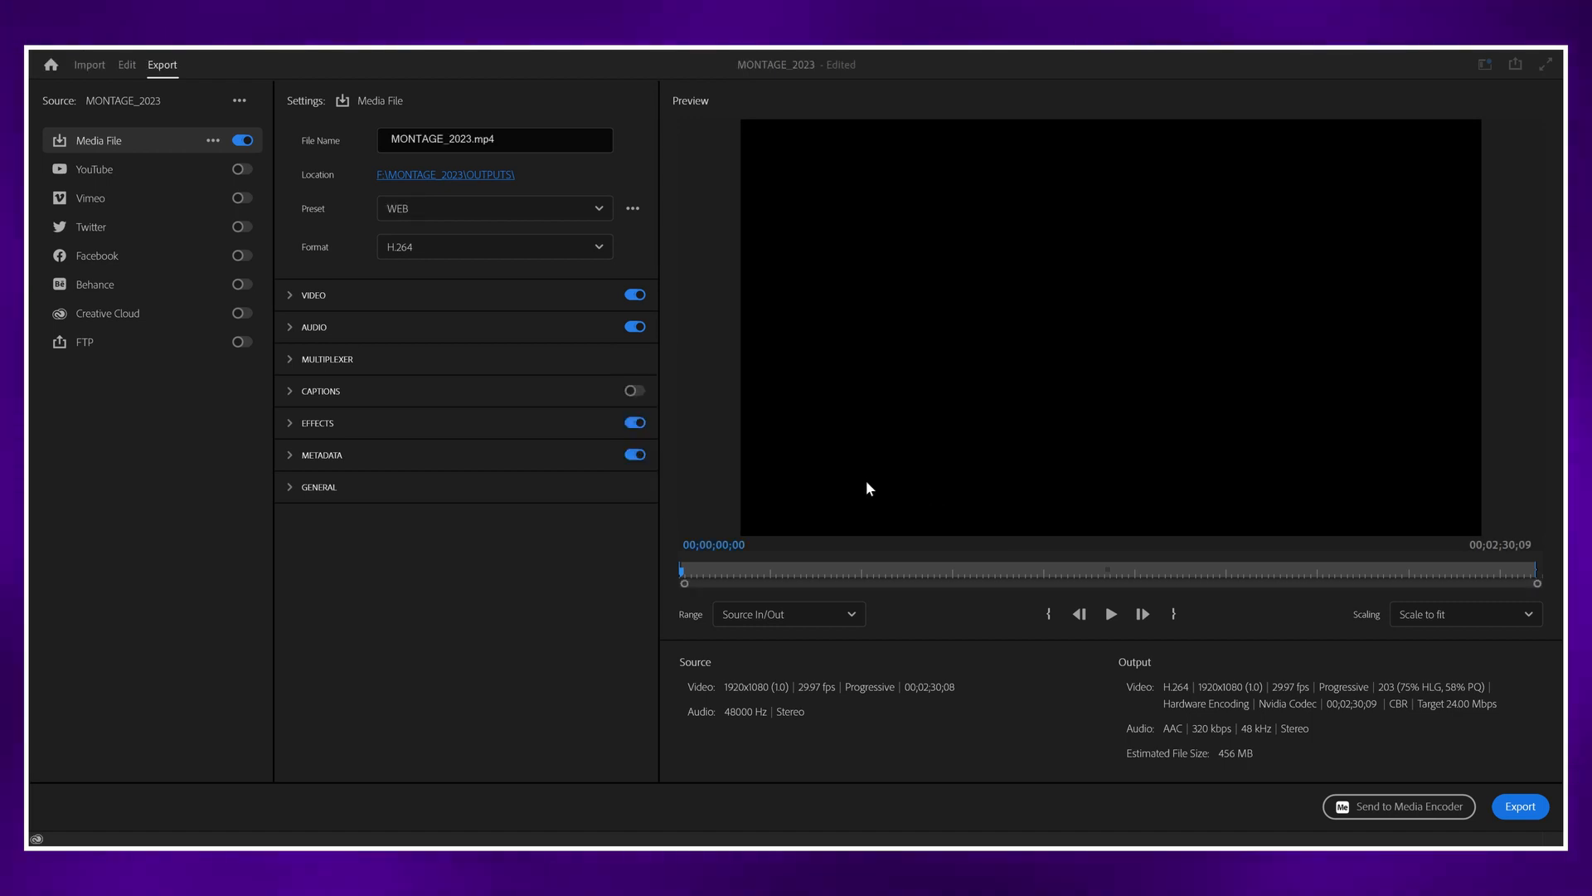
Step: Apply the High Quality 480p SD Wide preset and inspect its video settings
click(417, 212)
click(420, 292)
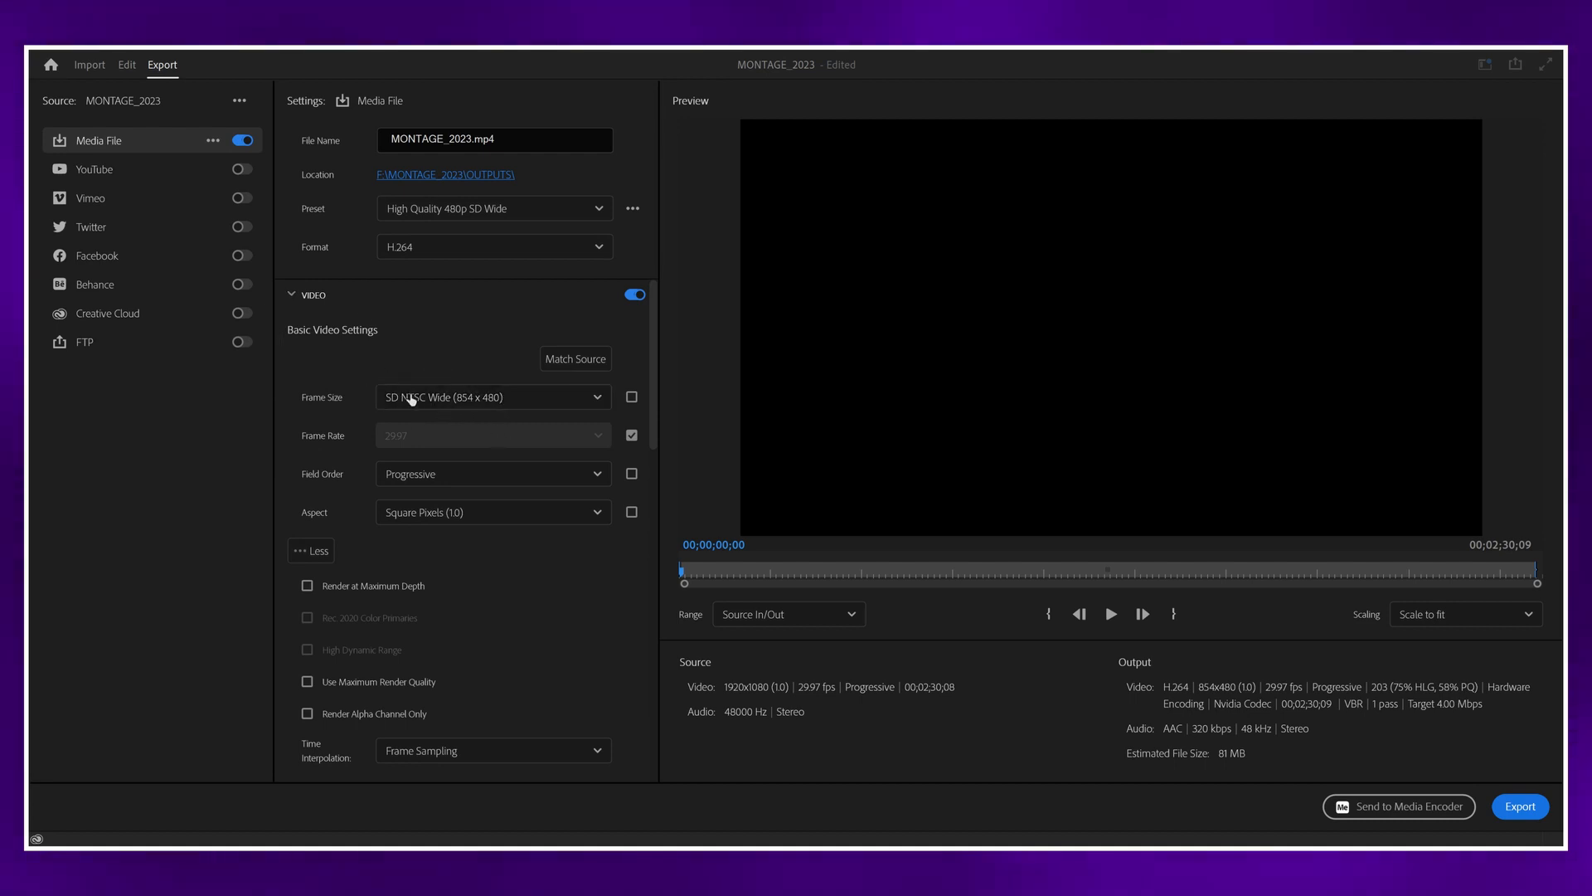
click(321, 301)
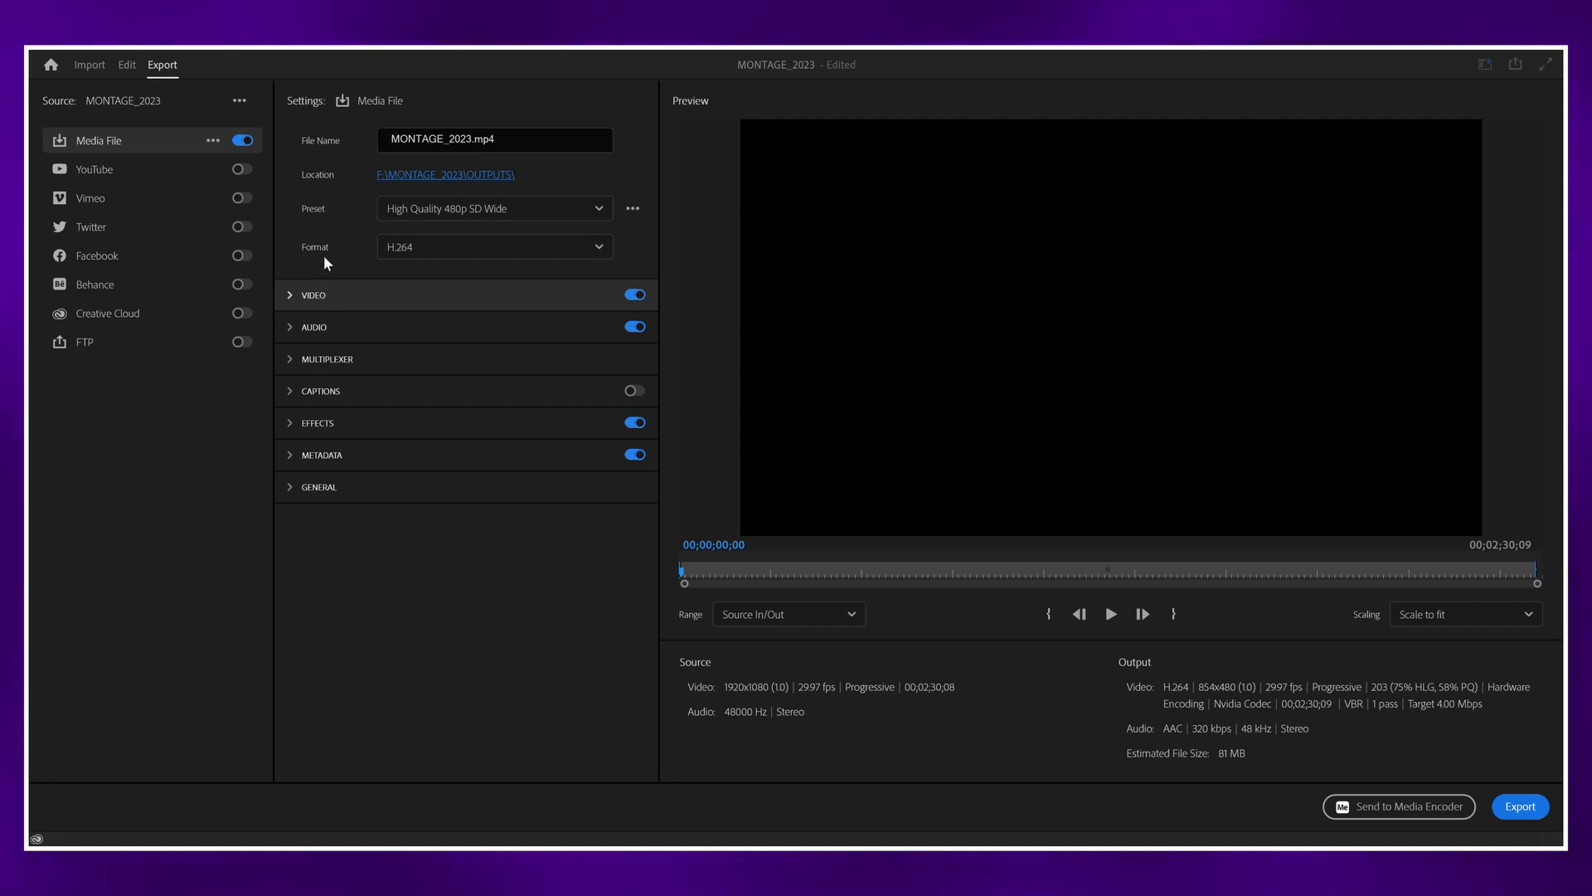
Step: Apply the saved WEB preset to the export and review its basic video settings
click(416, 210)
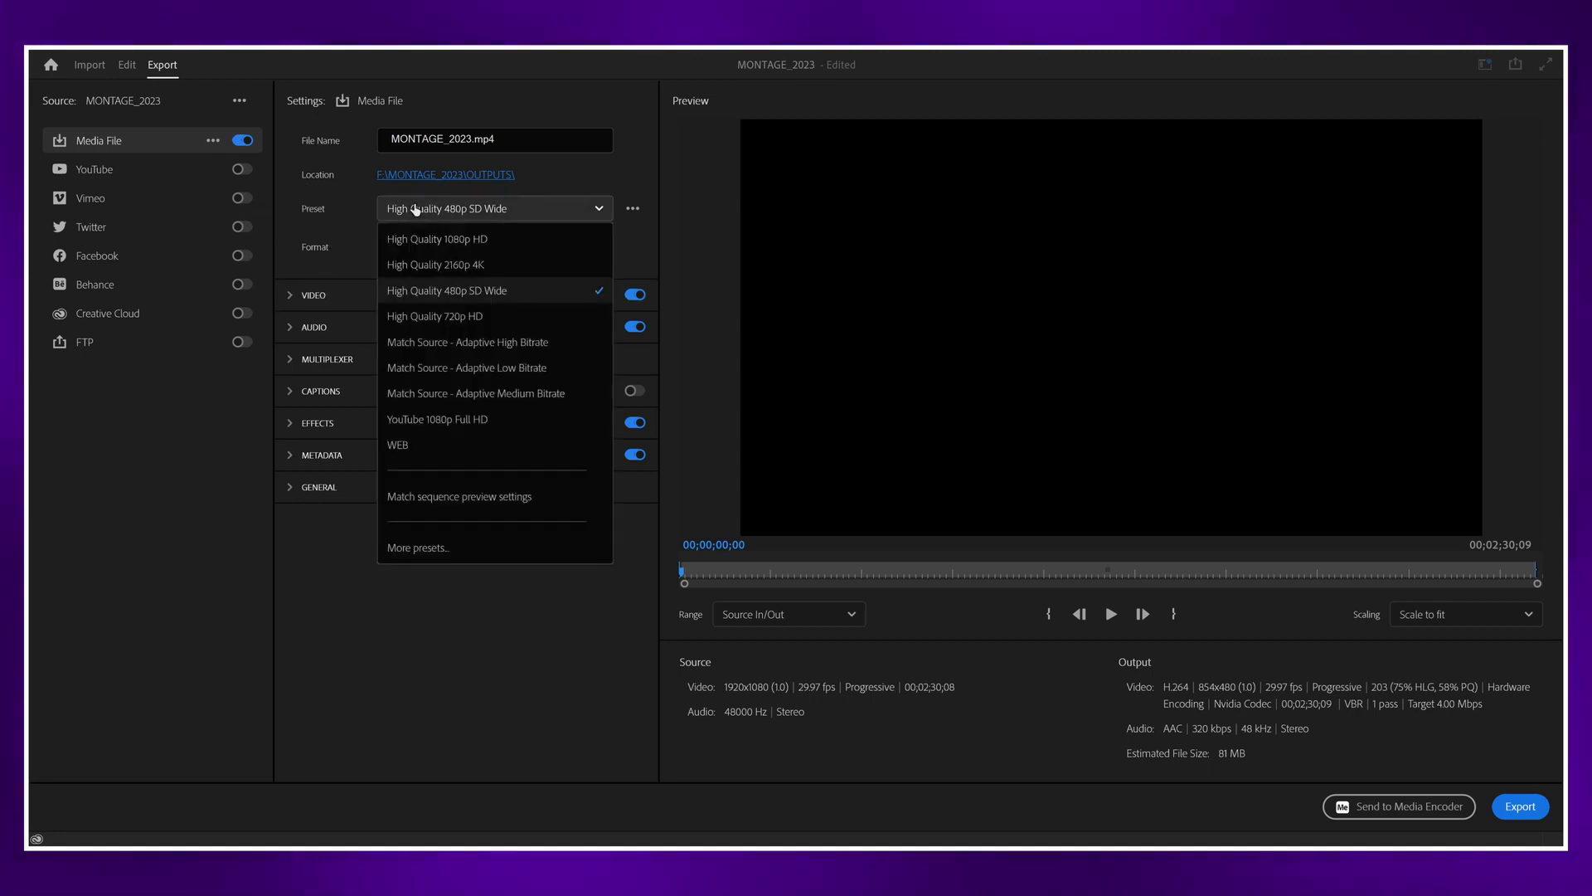
click(421, 446)
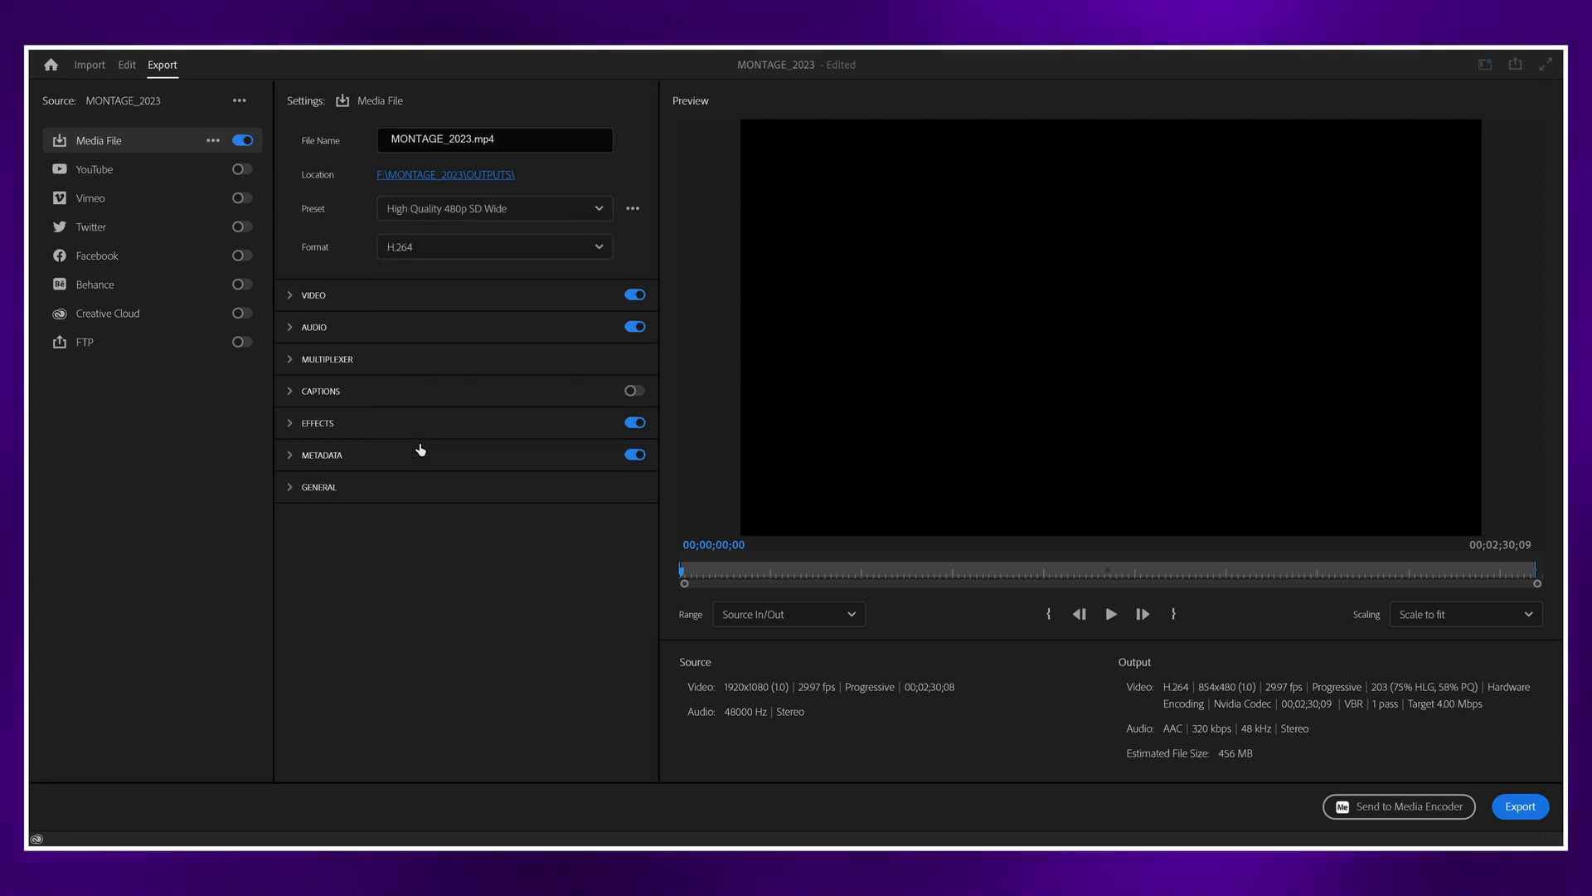
click(380, 306)
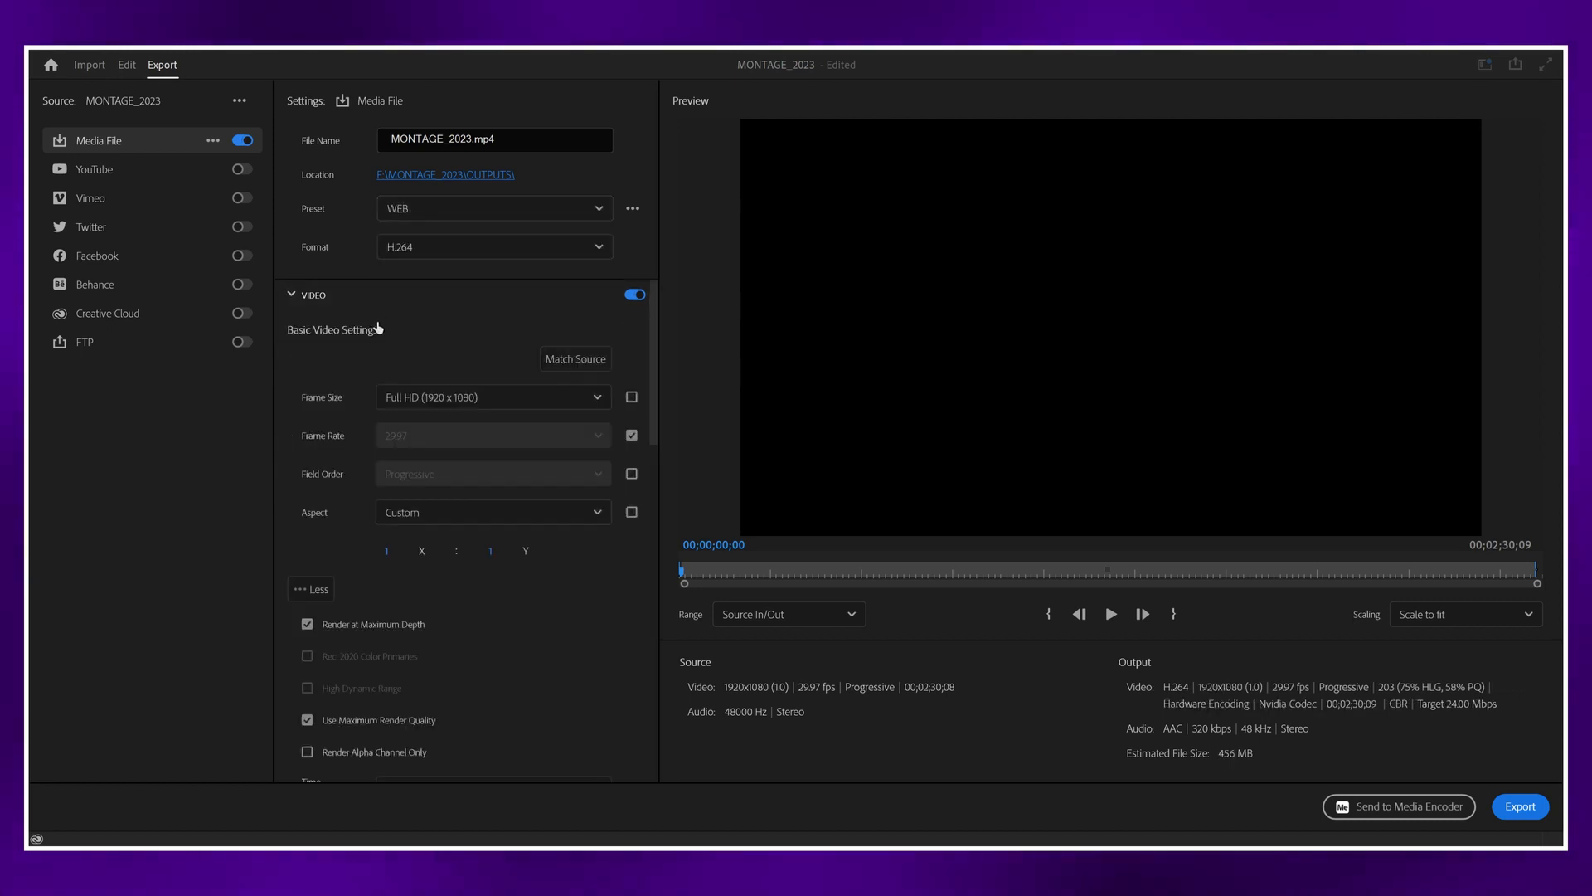
click(330, 311)
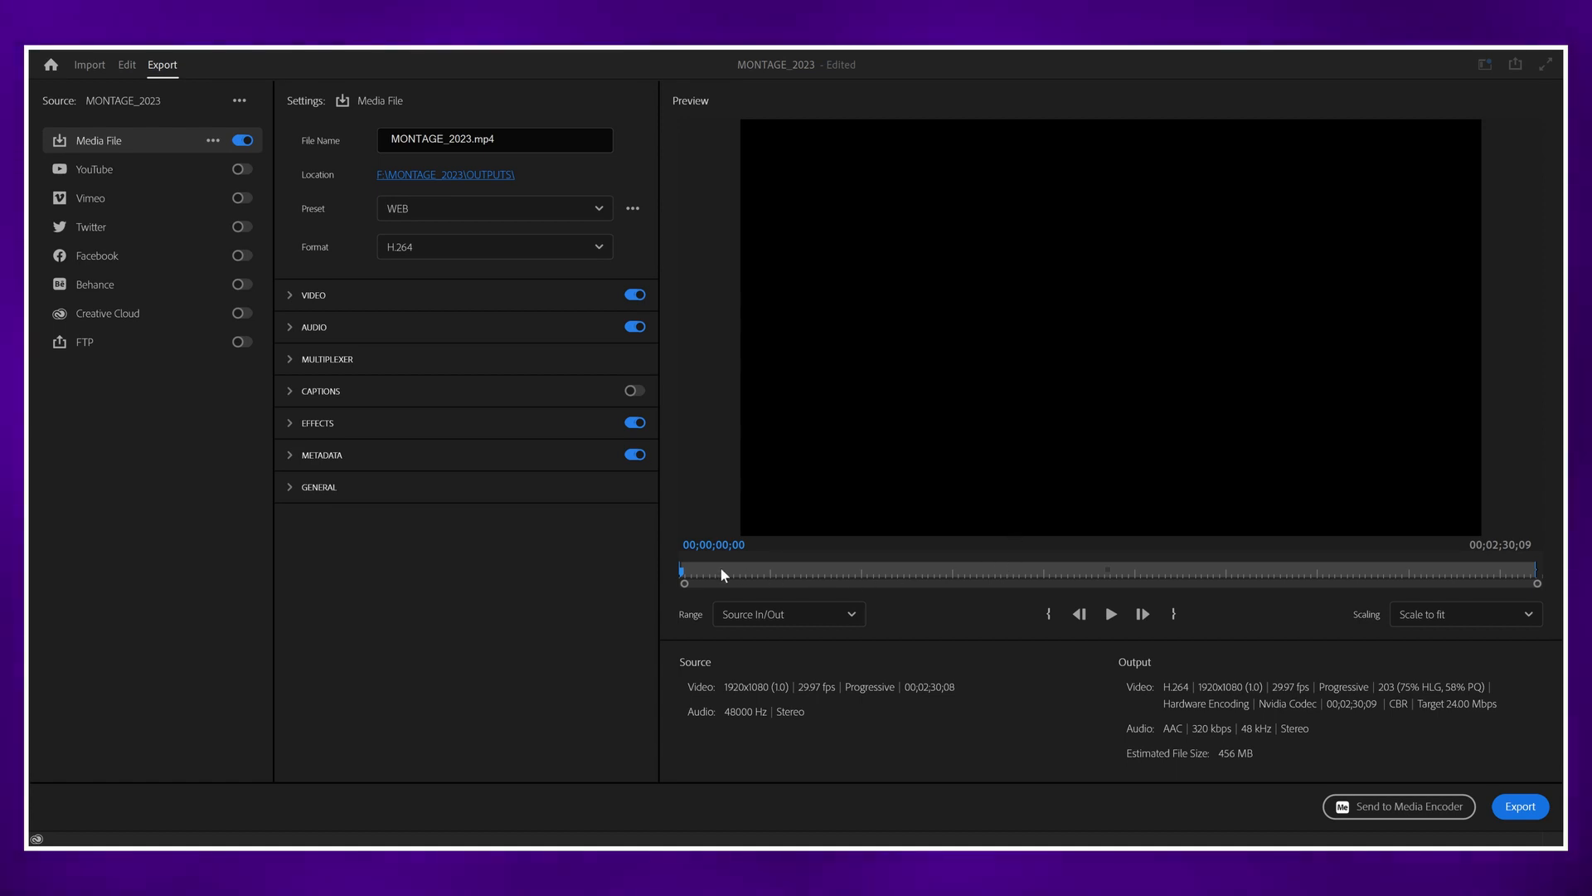
Step: Scrub the export preview to about 00;00;13;22 and choose Source In/Out as the export range
drag(700, 572, 762, 578)
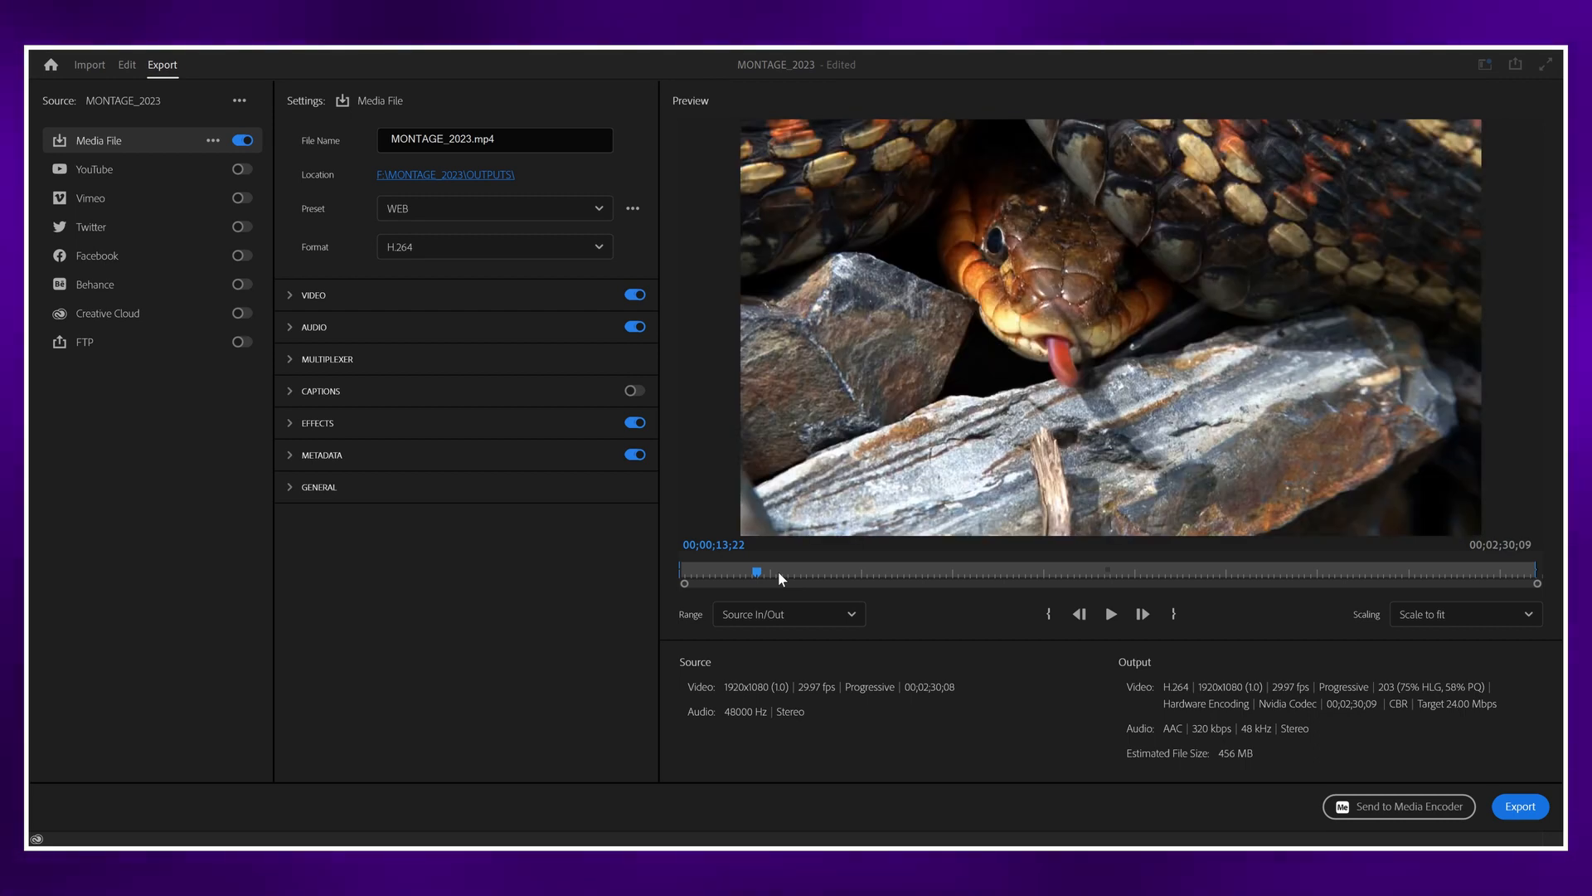
click(799, 629)
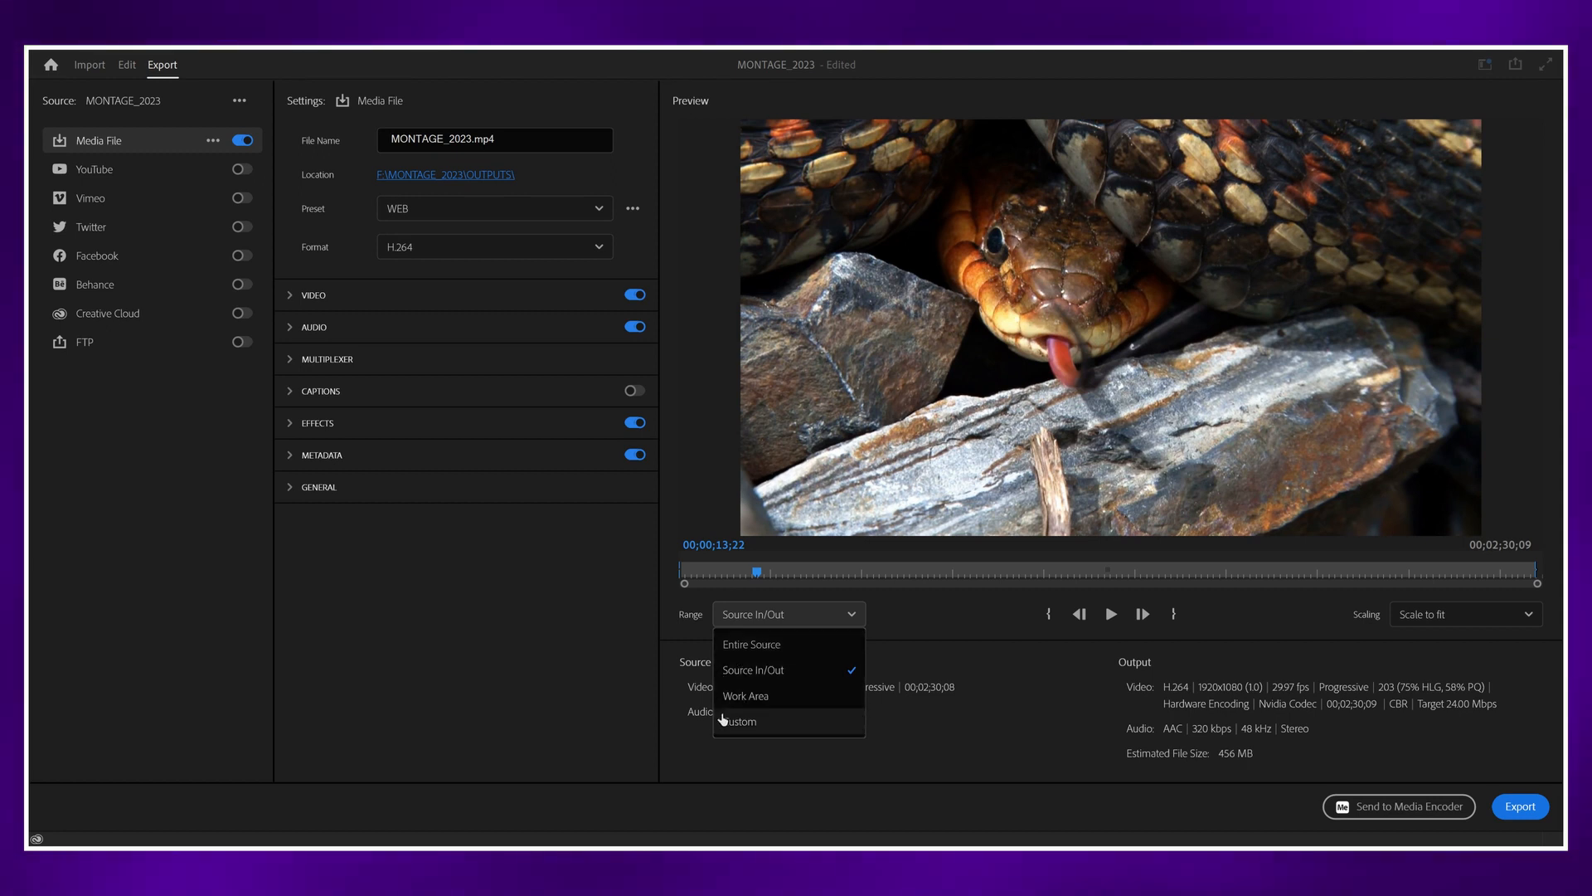
click(800, 673)
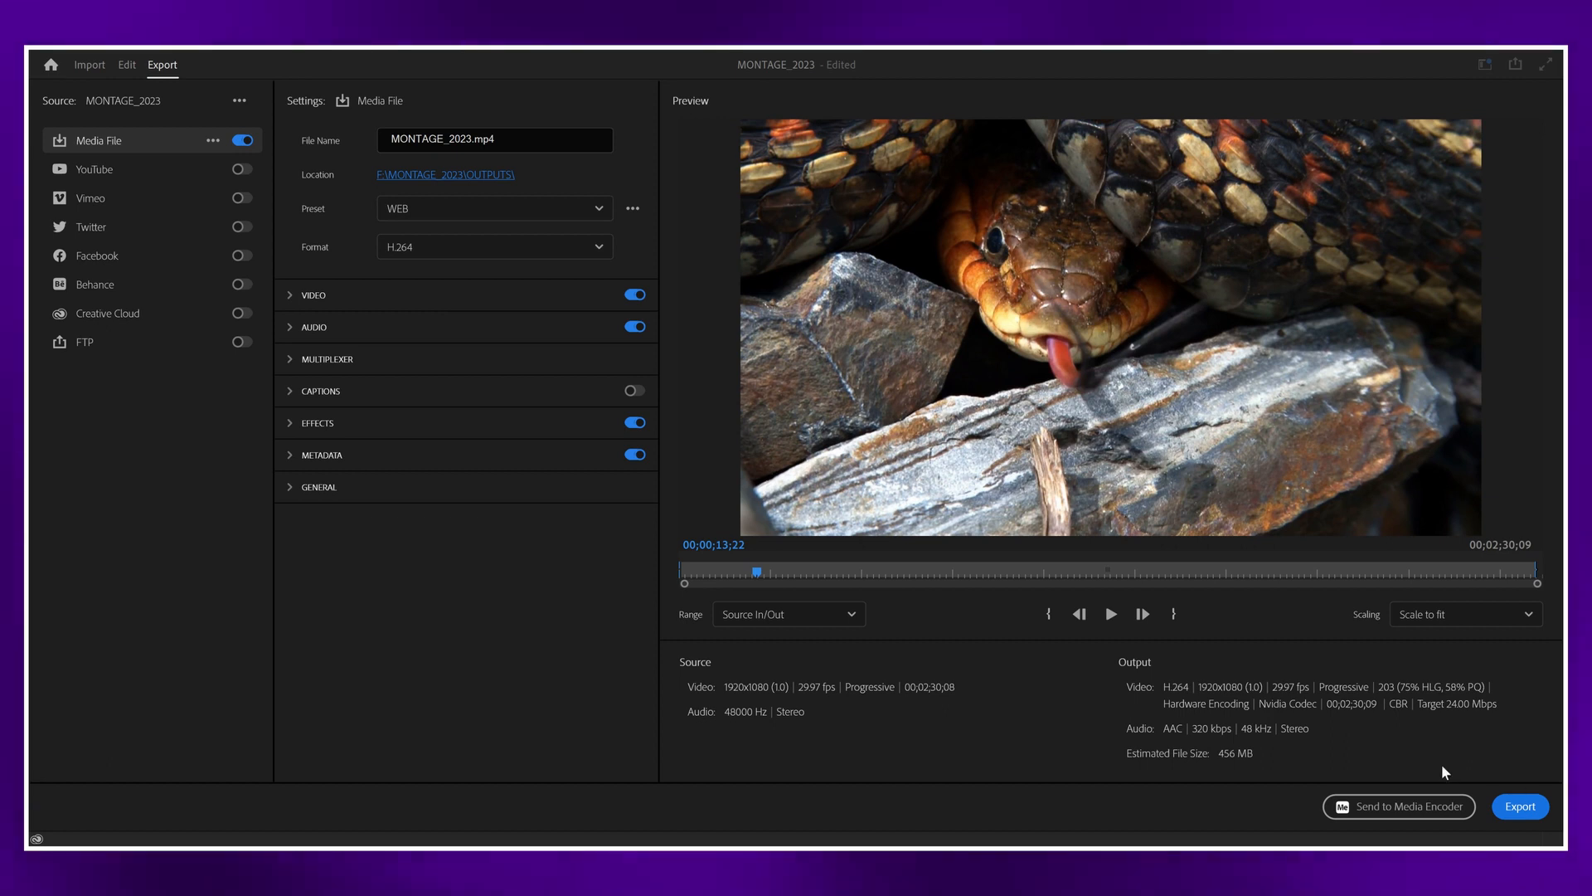
Step: Export the MONTAGE_2023 sequence directly to MONTAGE_2023.mp4 with the WEB preset
click(1516, 804)
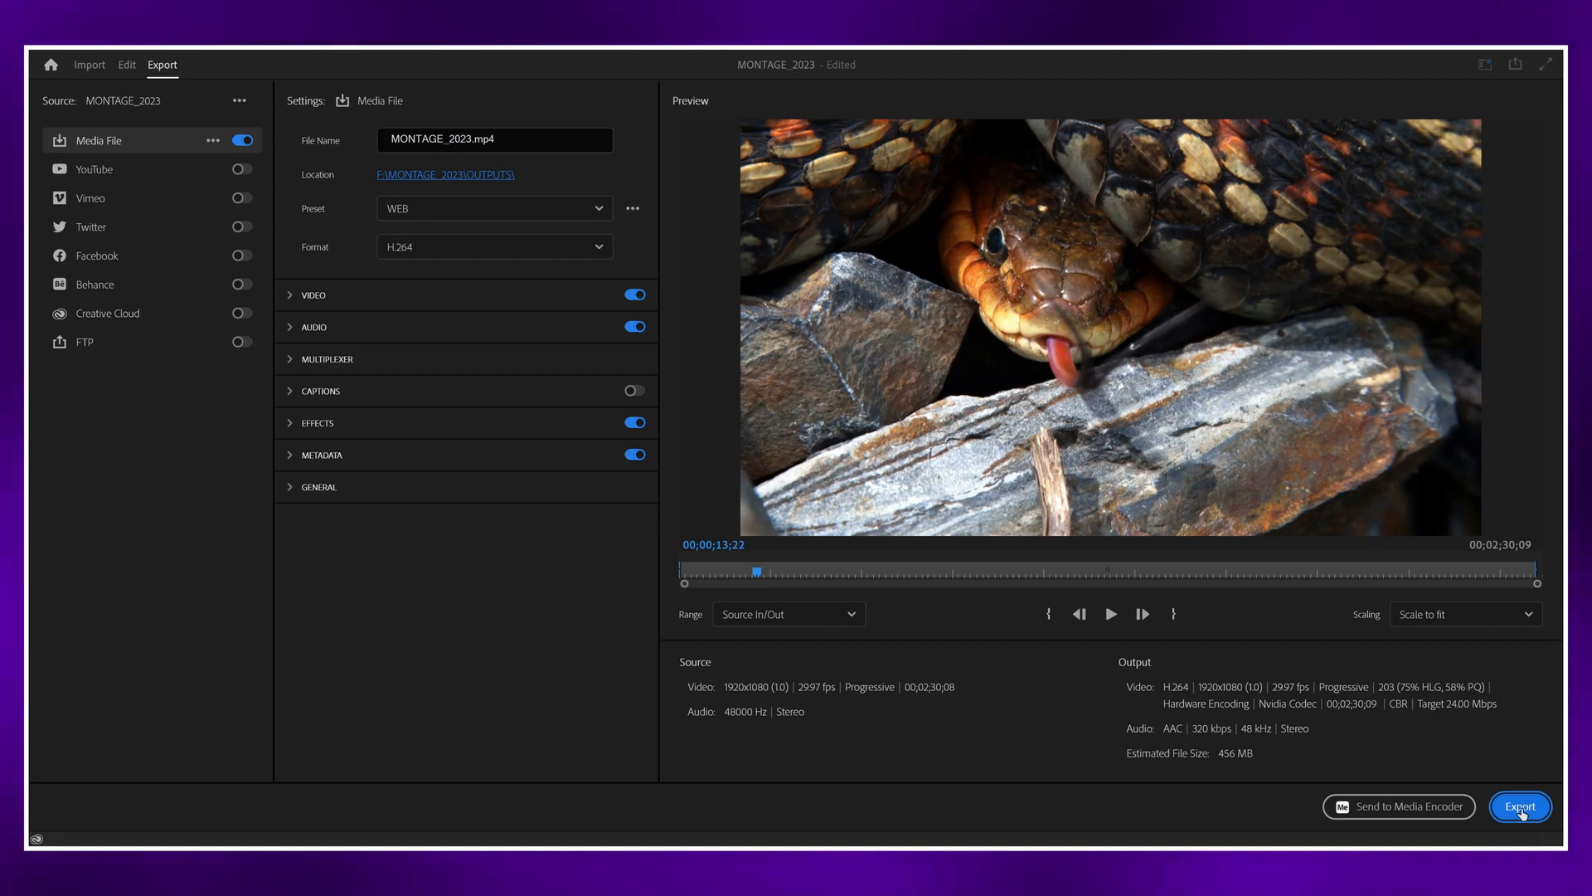
click(1521, 808)
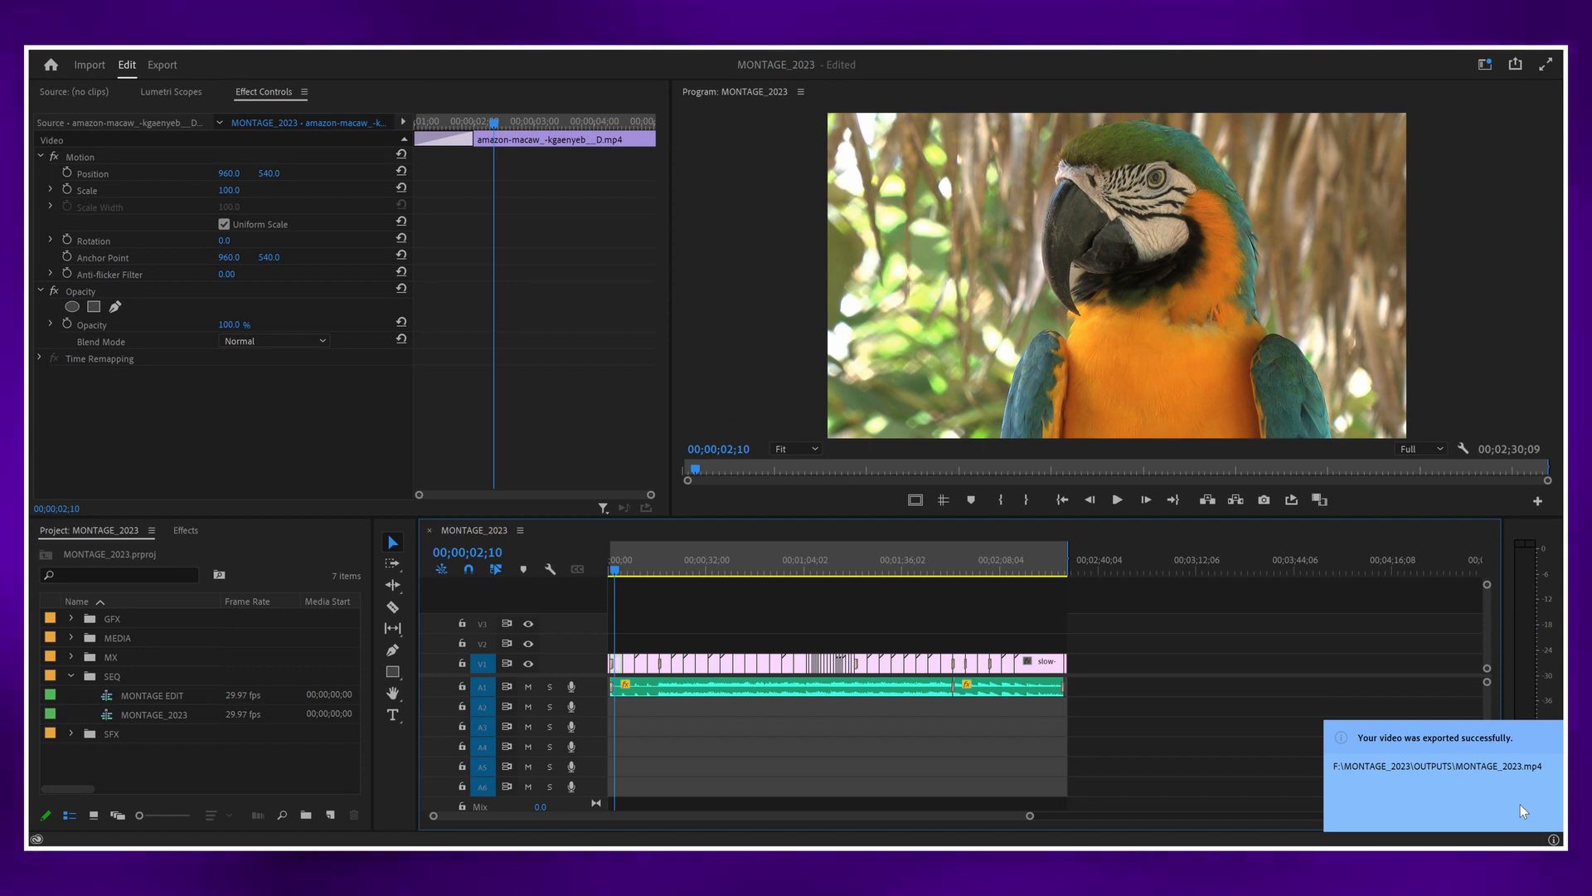
Step: Return to the export settings of MONTAGE_2023 and send the sequence to Adobe Media Encoder
click(163, 65)
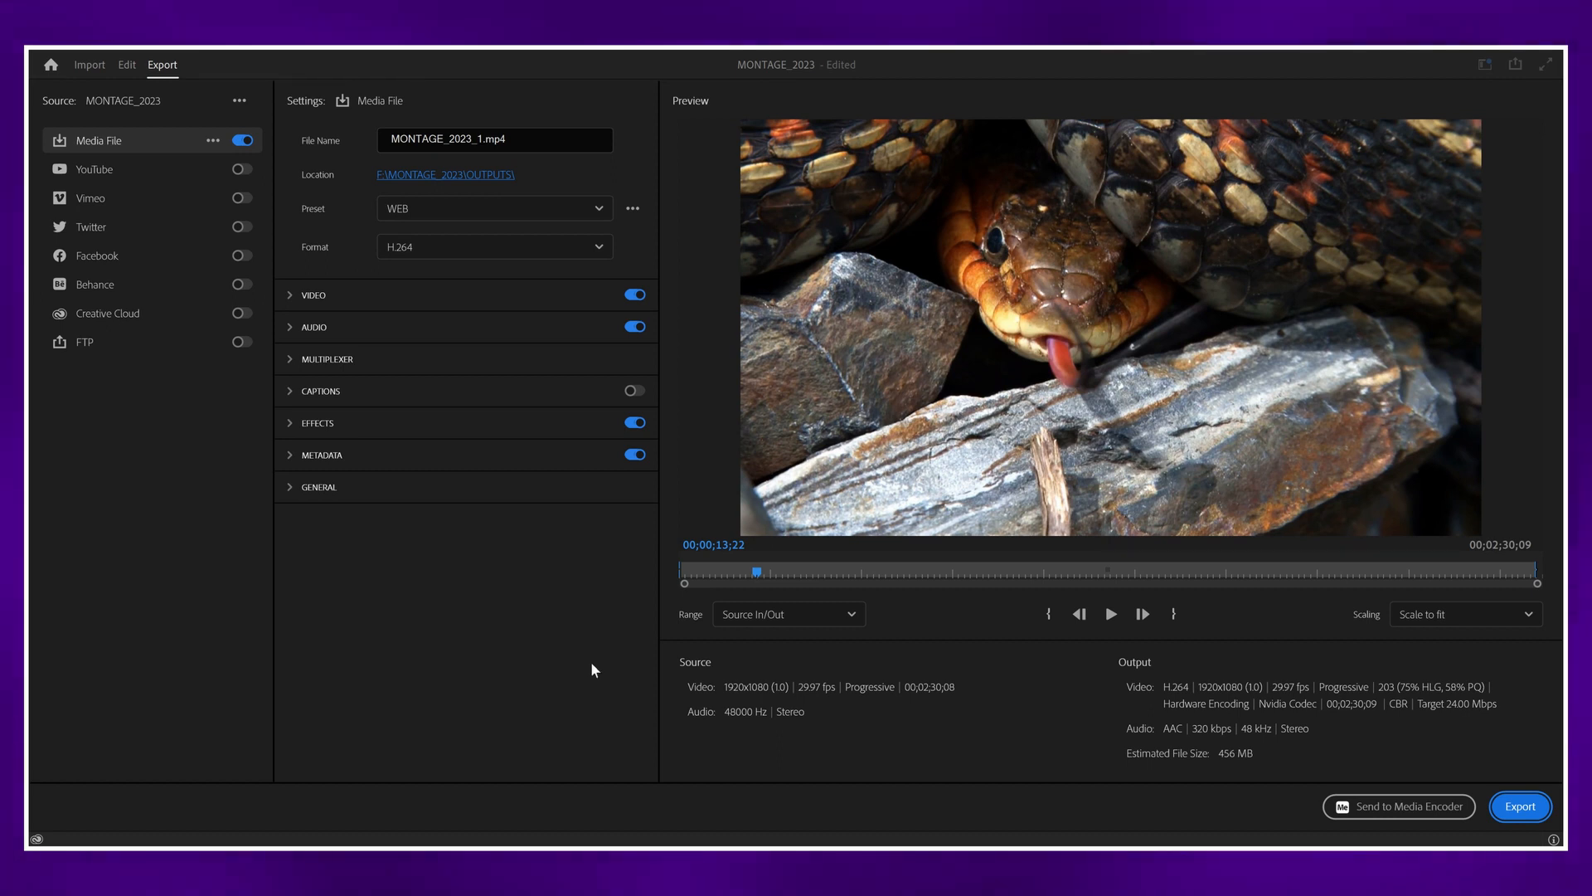
click(1417, 812)
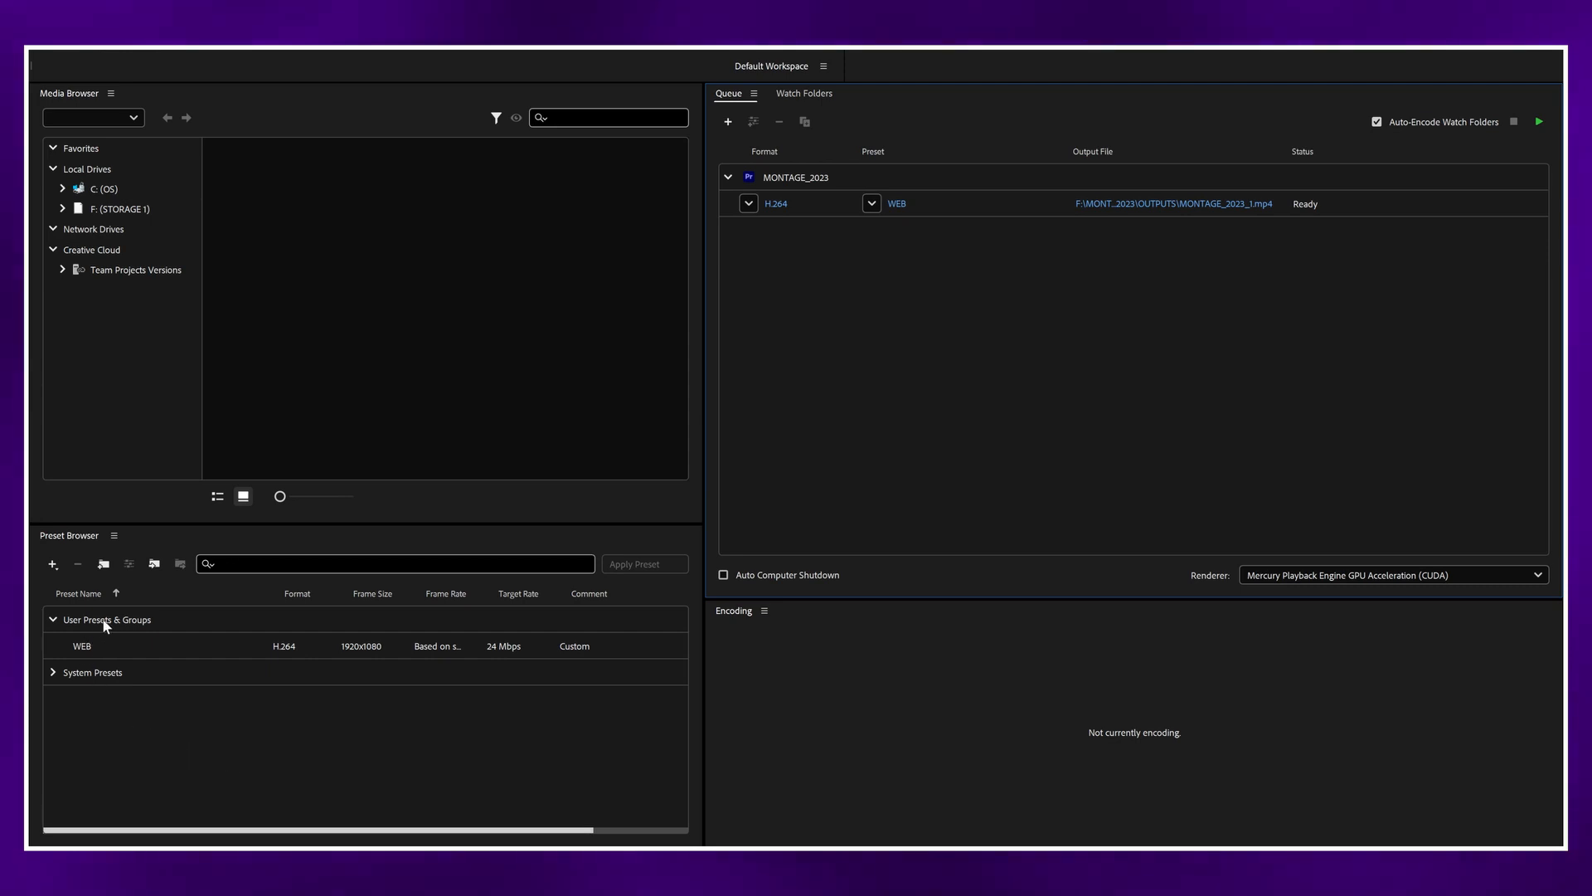
Step: Look over the user and system encoding presets, and start encoding the queued MONTAGE_2023_1.mp4 output
mouse_move(112, 652)
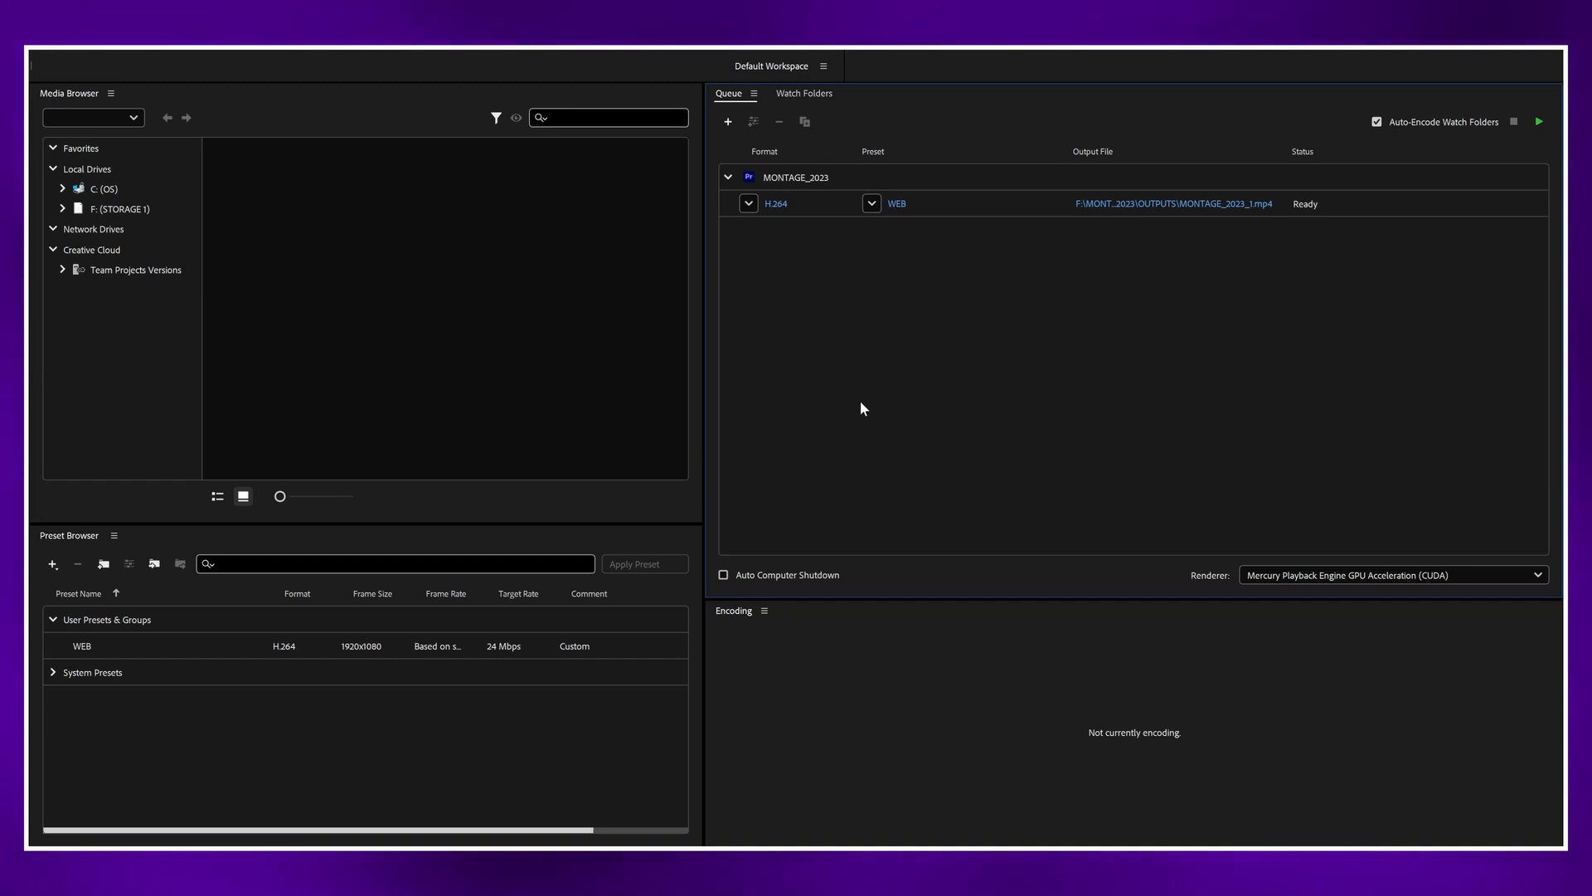
click(53, 672)
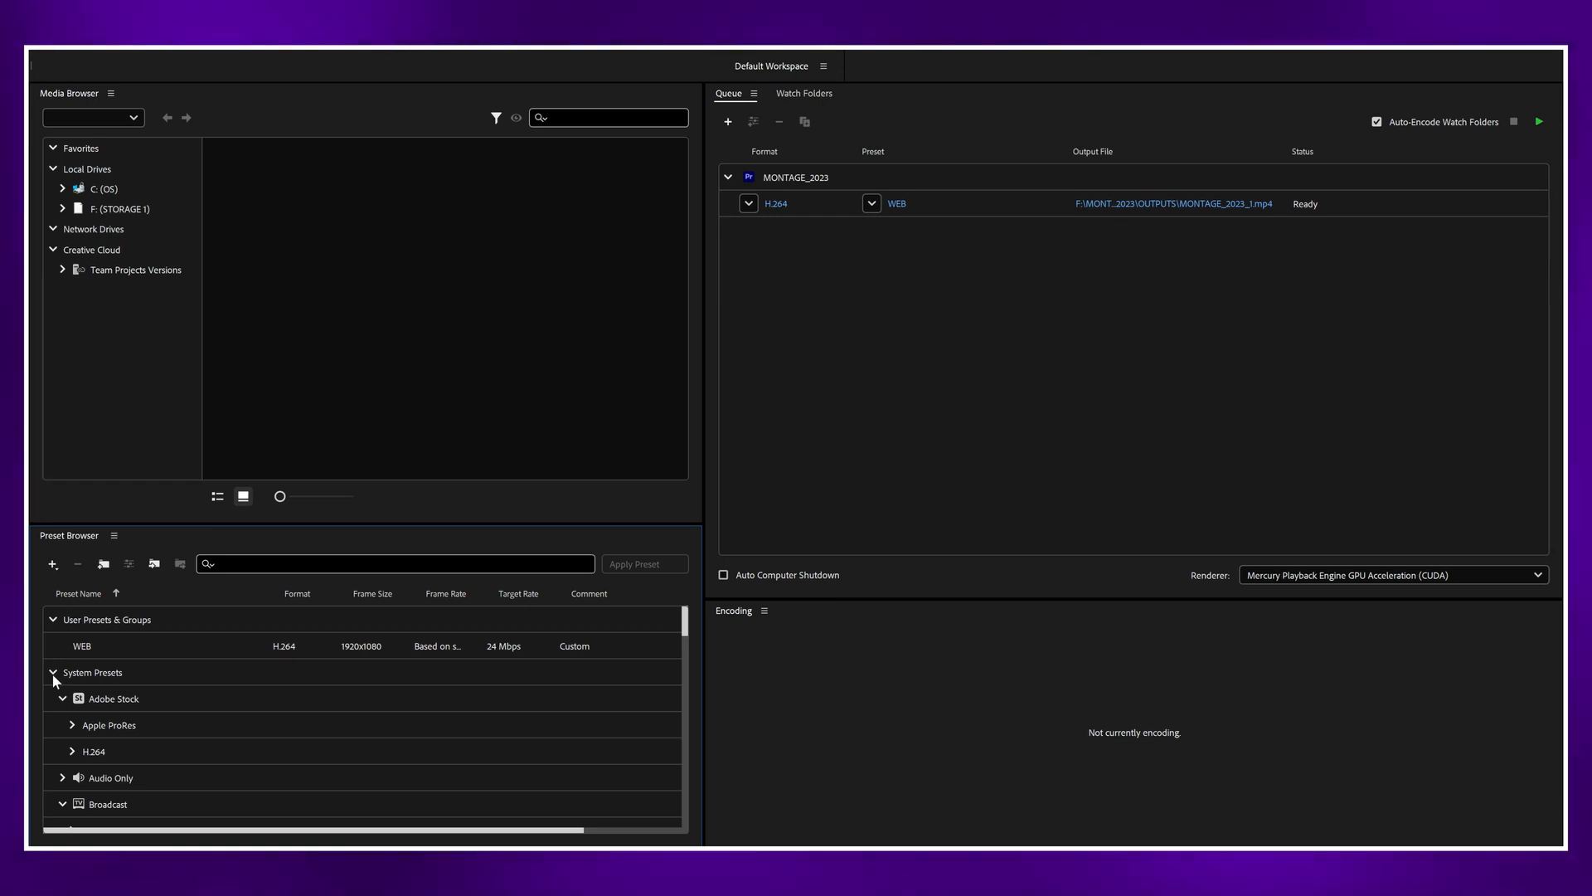
click(52, 672)
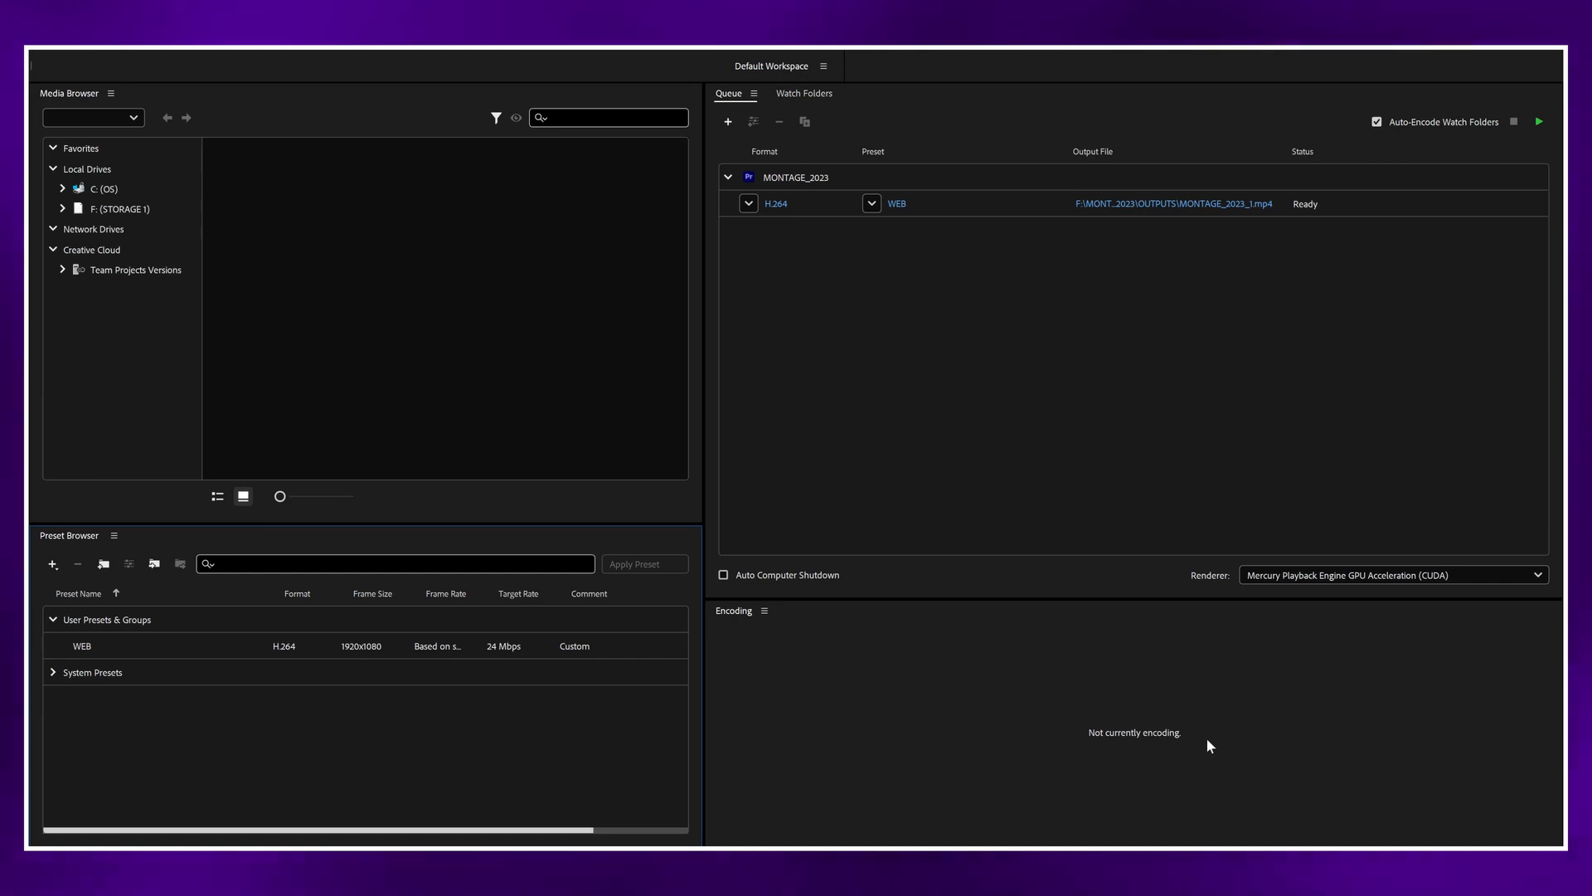
click(1539, 122)
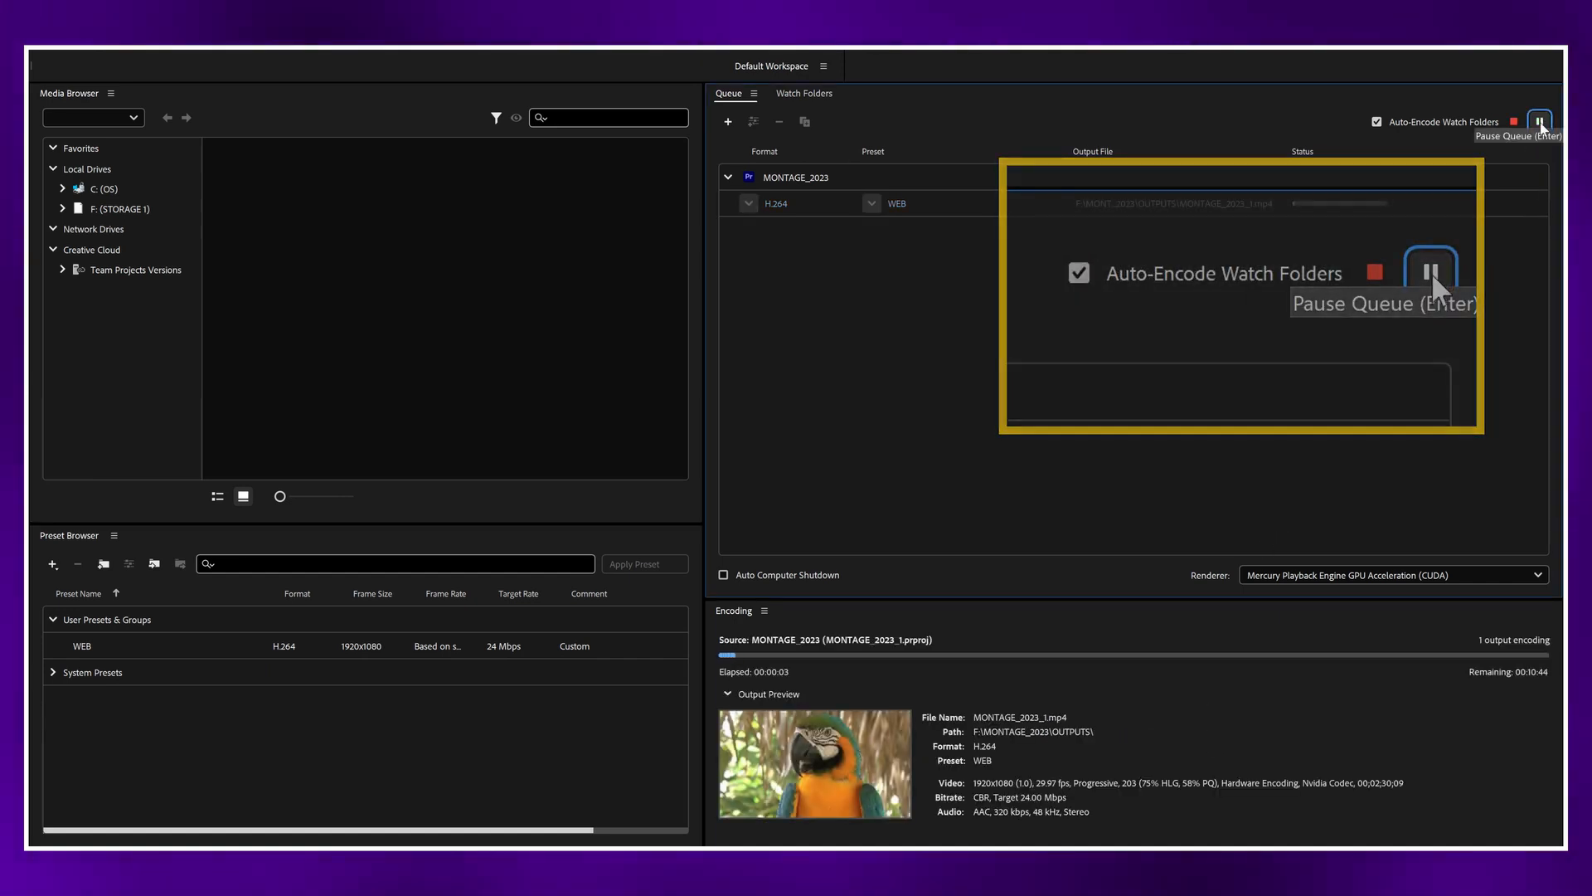